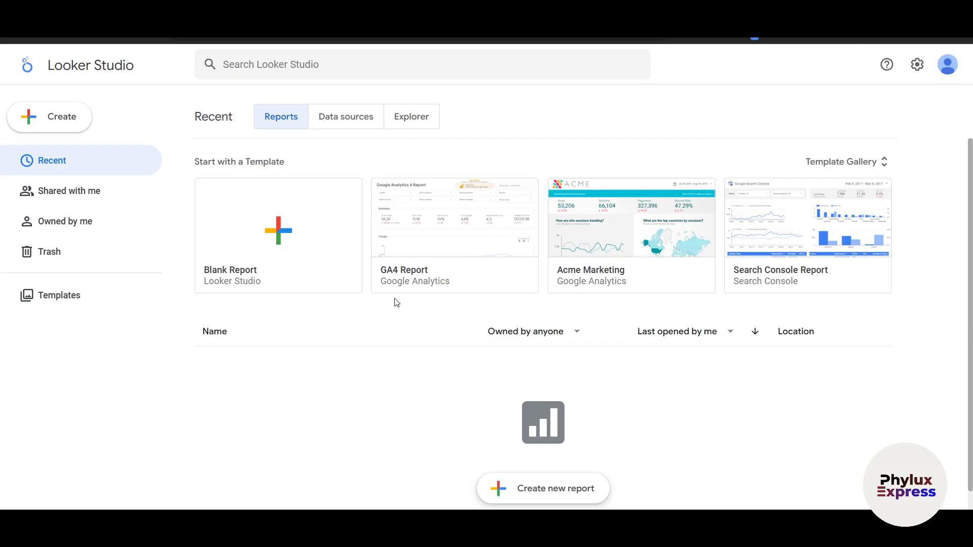
pyautogui.scroll(-1, 403, 355)
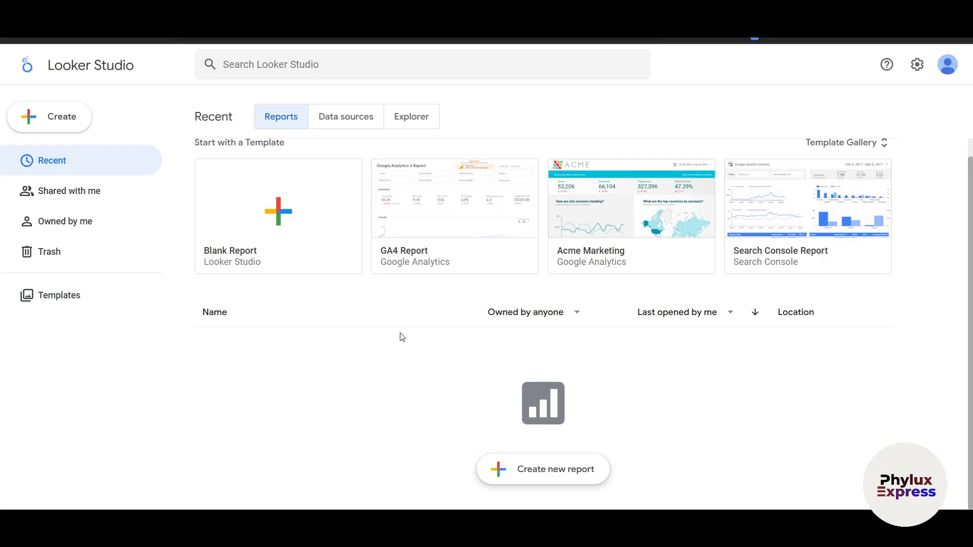
pyautogui.scroll(1, 402, 338)
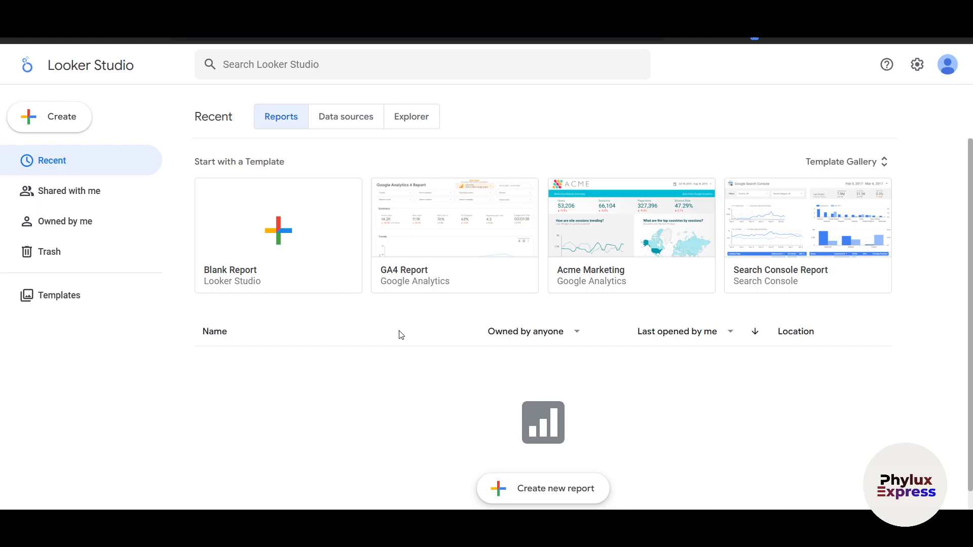
pyautogui.scroll(-1, 299, 330)
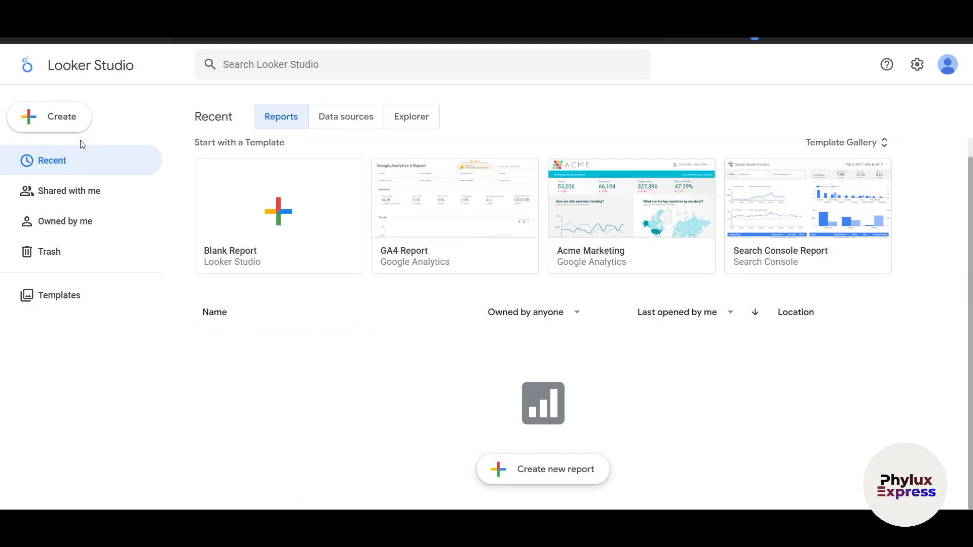
# Step: Start creating a new report to begin the account setup
pyautogui.click(60, 124)
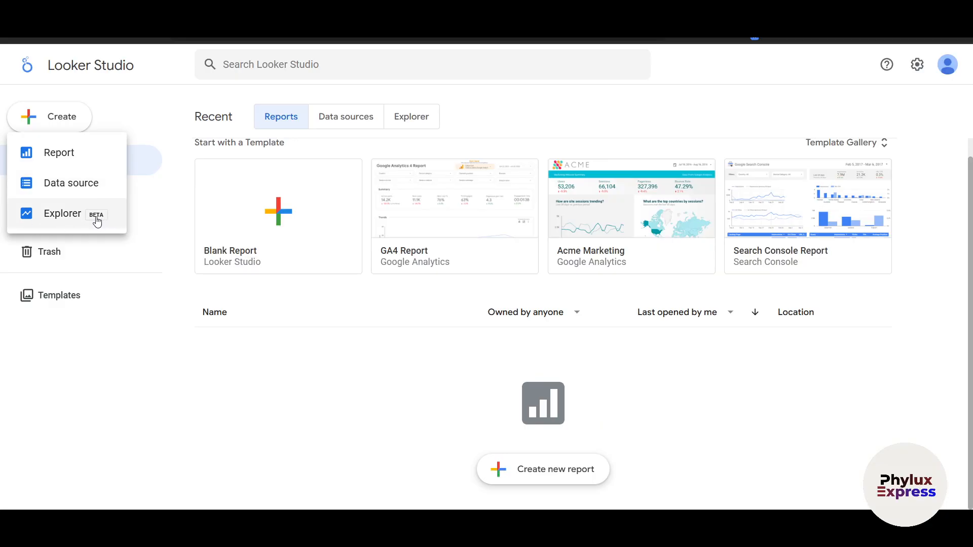
pyautogui.click(70, 161)
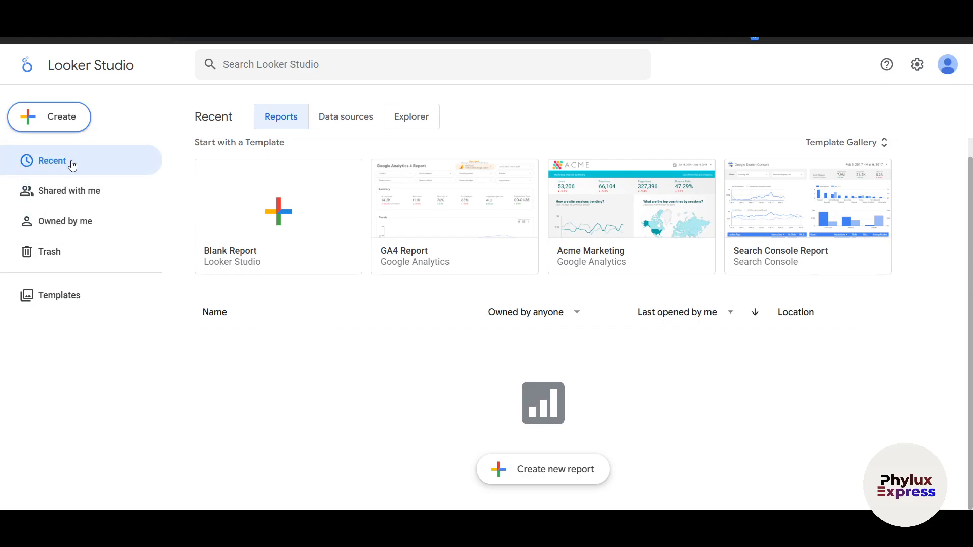
pyautogui.click(541, 467)
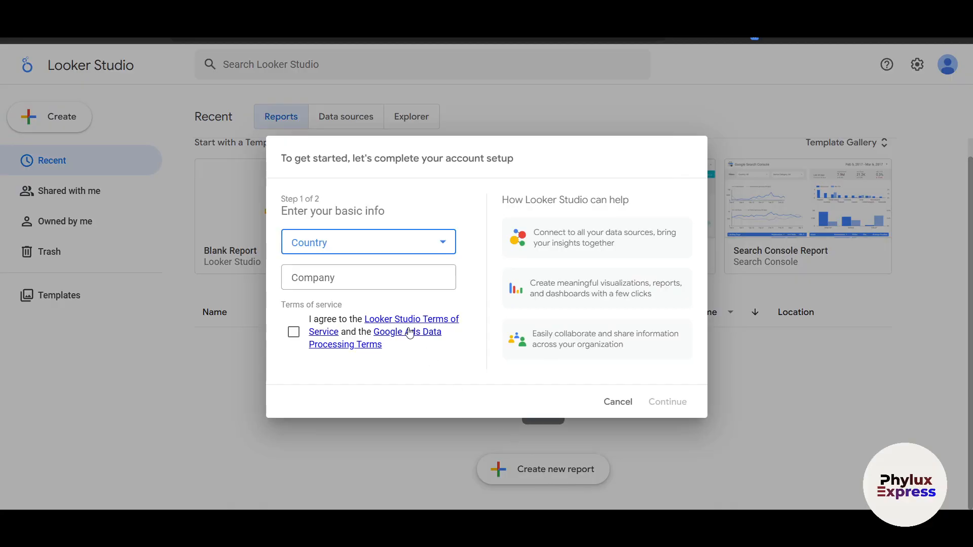
# Step: Set the country to India in the account setup's basic info
pyautogui.click(354, 241)
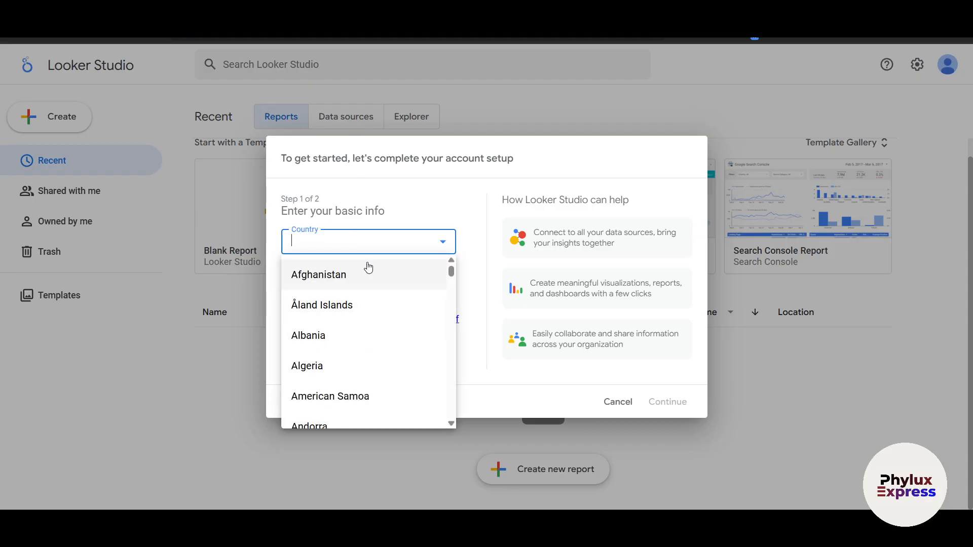
pyautogui.scroll(-20, 365, 263)
pyautogui.scroll(20, 348, 321)
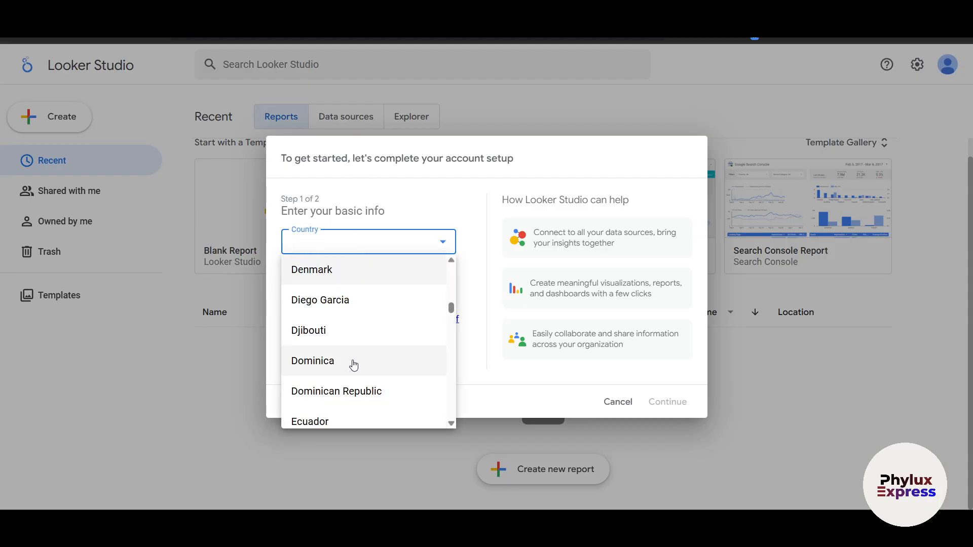
pyautogui.scroll(-4, 370, 299)
pyautogui.scroll(-1, 381, 372)
pyautogui.scroll(-20, 381, 367)
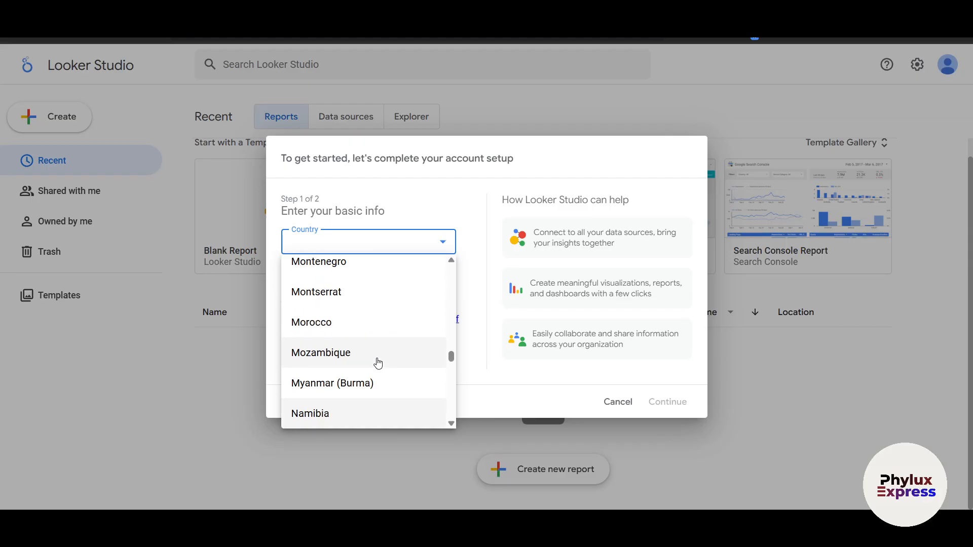
pyautogui.scroll(20, 377, 363)
pyautogui.click(321, 303)
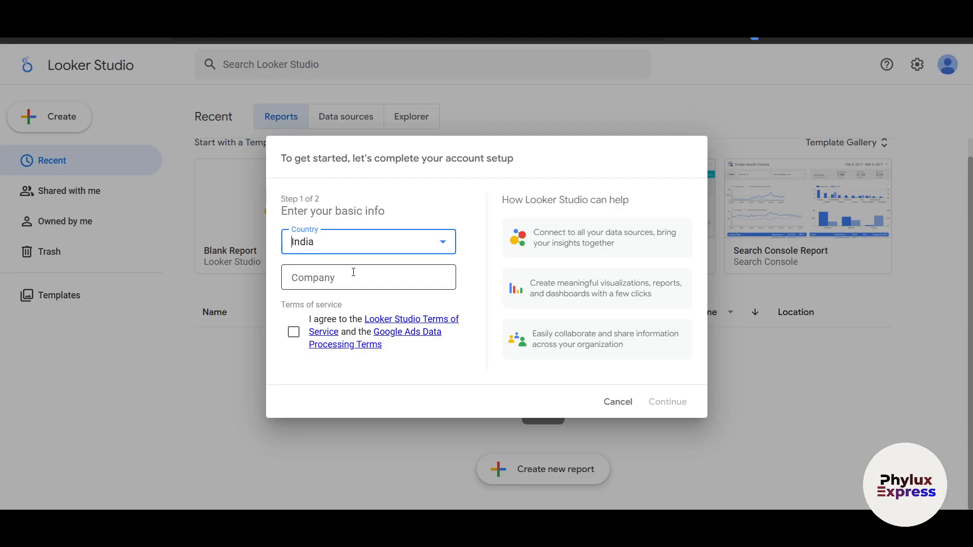
# Step: Enter Phylux Express as the company, and accept the terms of service to continue the account setup
pyautogui.click(353, 273)
pyautogui.write('Phylux Express')
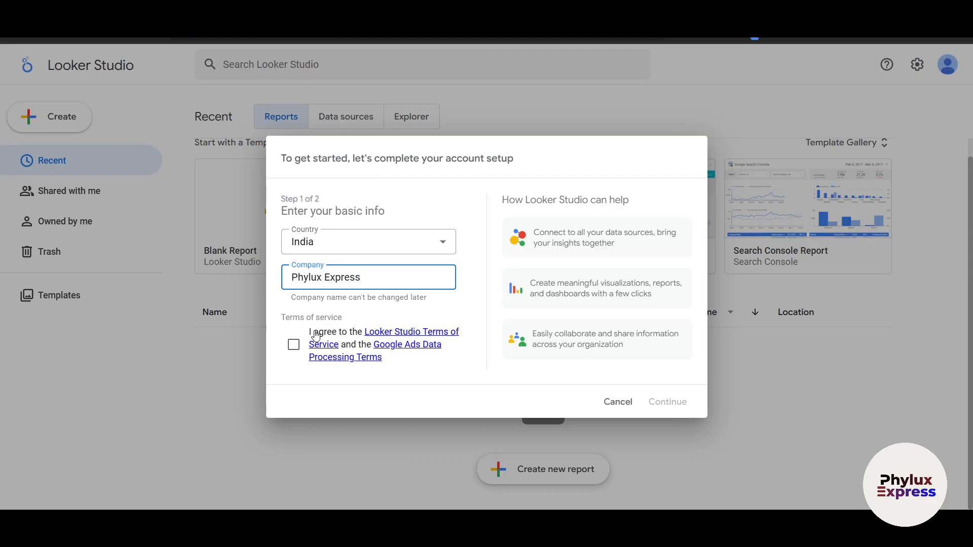
pyautogui.click(293, 344)
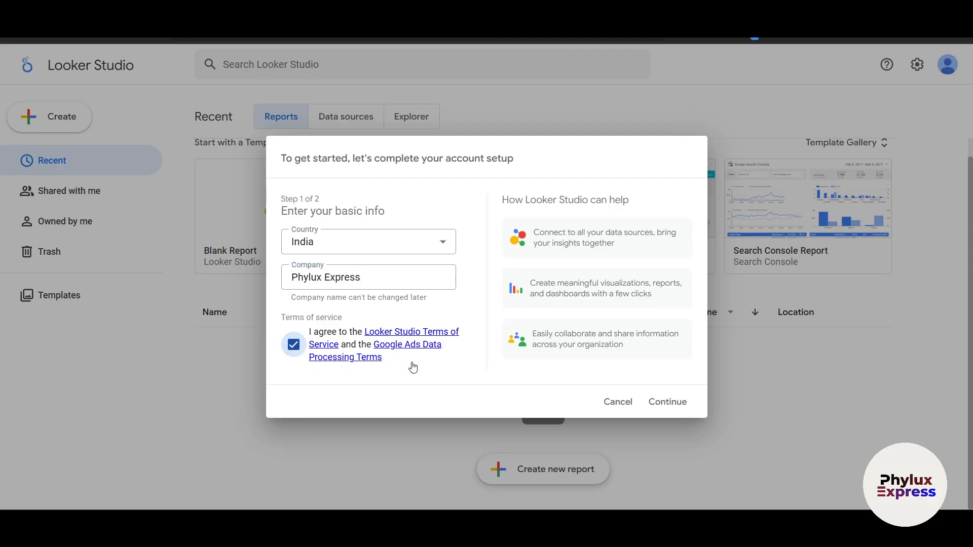
pyautogui.click(655, 405)
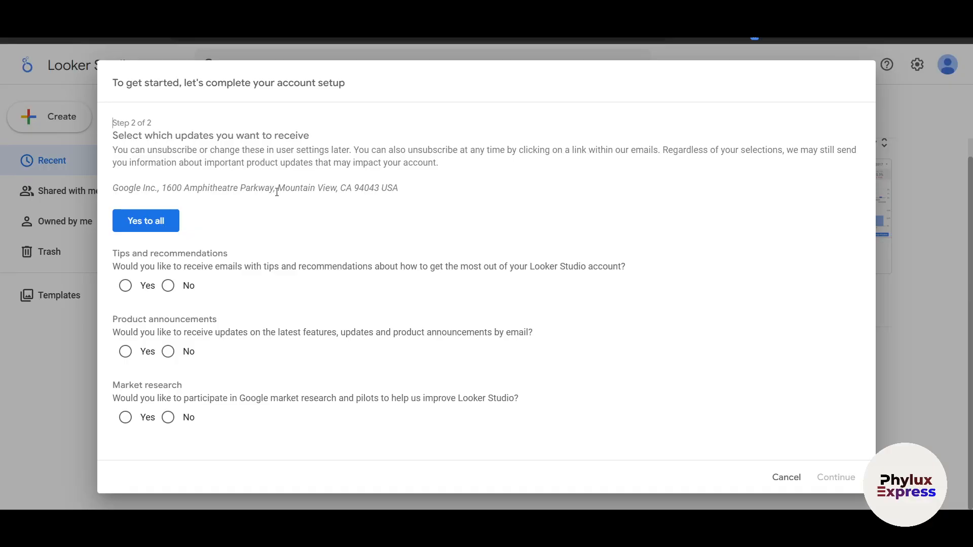
# Step: Answer No to tips and recommendations, product announcements and market research to finish the account setup
pyautogui.click(126, 286)
pyautogui.click(125, 352)
pyautogui.click(167, 417)
pyautogui.click(168, 351)
pyautogui.click(168, 285)
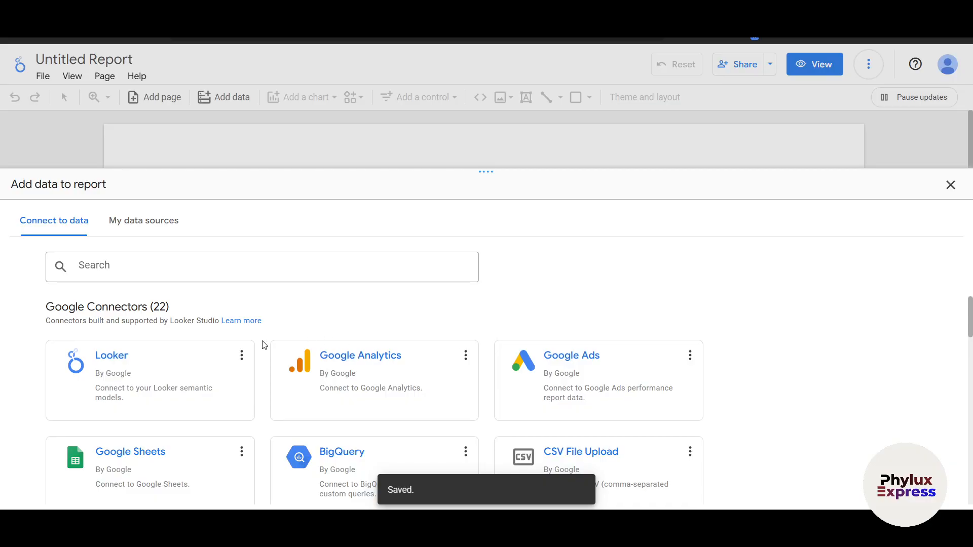
# Step: Look through the Google connectors available as data sources for the report
pyautogui.scroll(-1, 264, 345)
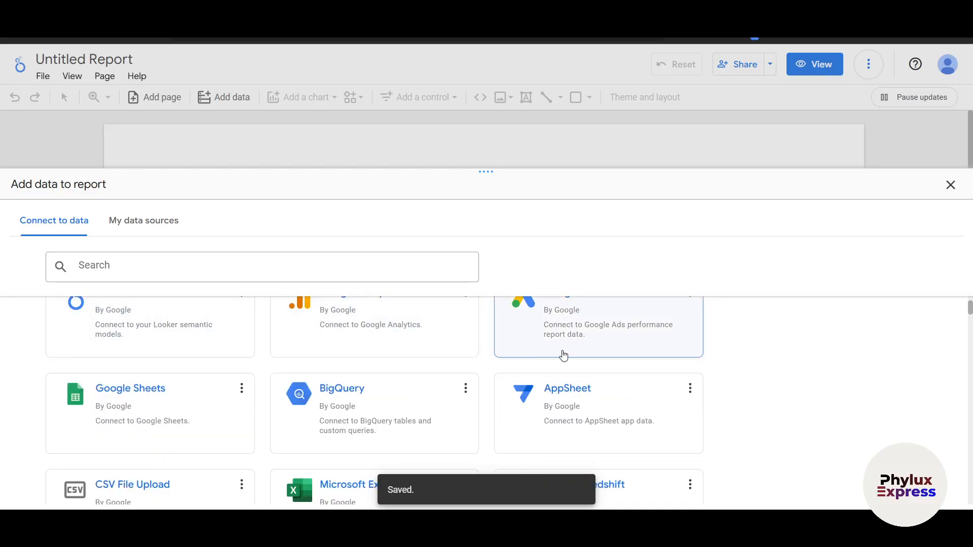
pyautogui.scroll(1, 652, 380)
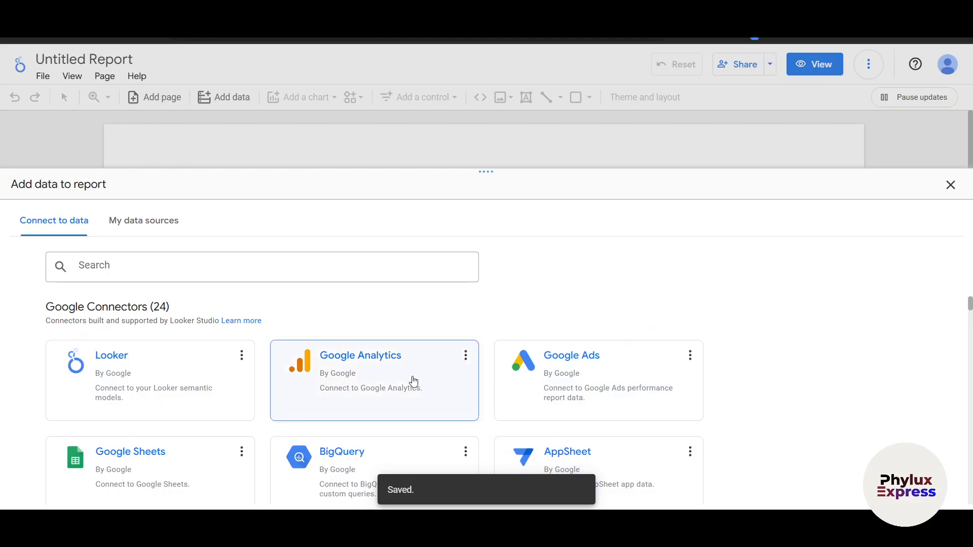
pyautogui.scroll(-1, 765, 406)
pyautogui.scroll(1, 272, 402)
pyautogui.scroll(-1, 602, 385)
pyautogui.scroll(1, 507, 387)
pyautogui.scroll(-2, 557, 391)
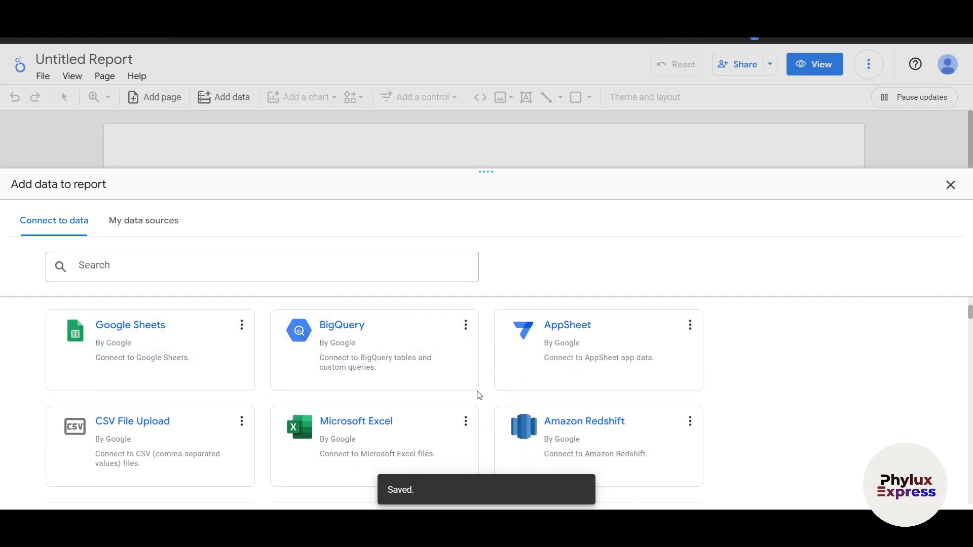
pyautogui.scroll(1, 273, 365)
pyautogui.scroll(1, 269, 360)
pyautogui.scroll(-1, 243, 380)
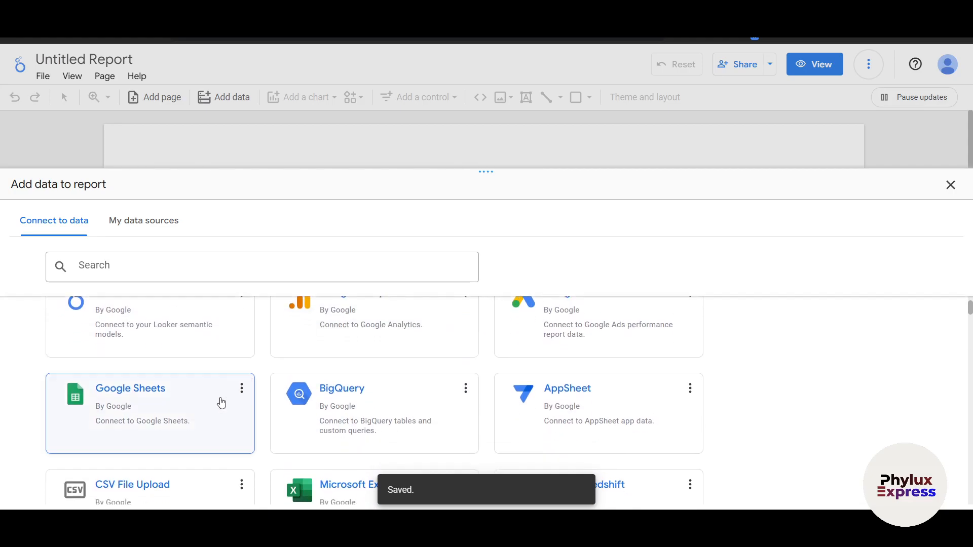
# Step: Choose the Google Sheets connector and authorize its access to the account's spreadsheets
pyautogui.click(181, 402)
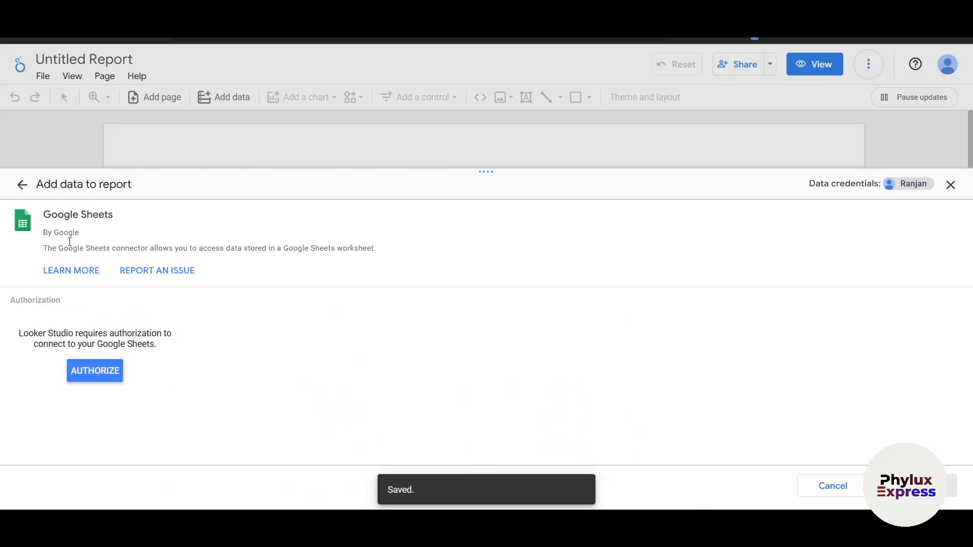
pyautogui.click(96, 373)
pyautogui.moveTo(428, 96); pyautogui.dragTo(403, 60)
pyautogui.click(454, 303)
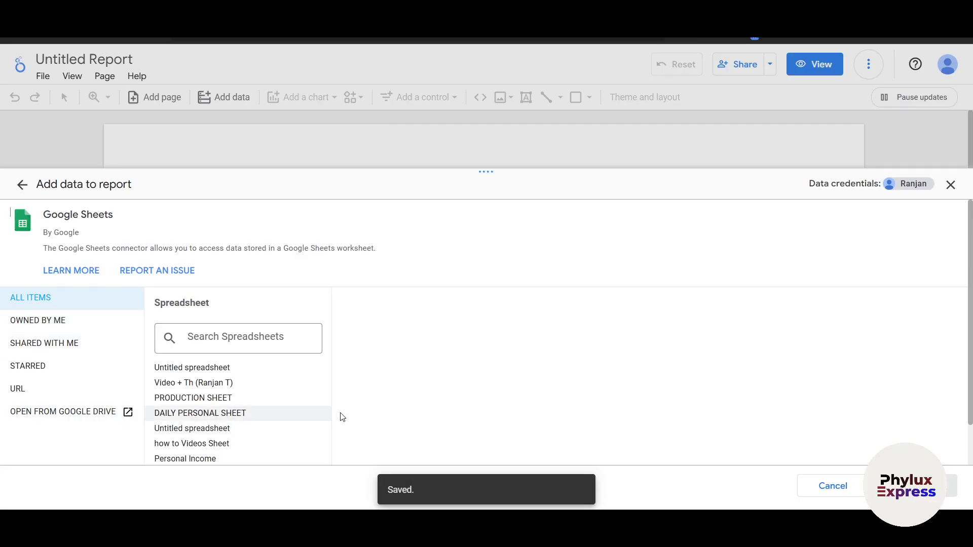
# Step: Select the first Untitled spreadsheet in the list and open its sample_looker_studio_data worksheet in Google Sheets to review the rows
pyautogui.scroll(-1, 266, 386)
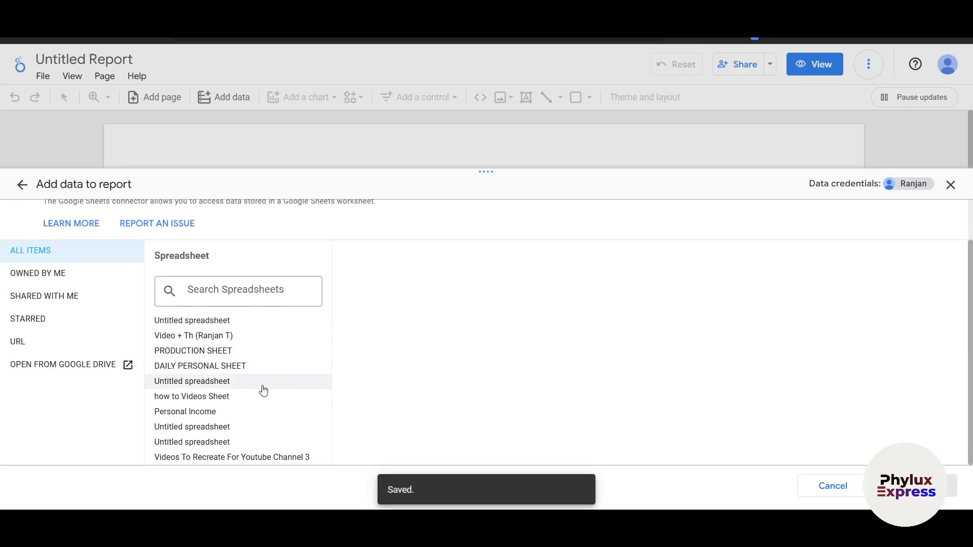
pyautogui.click(180, 321)
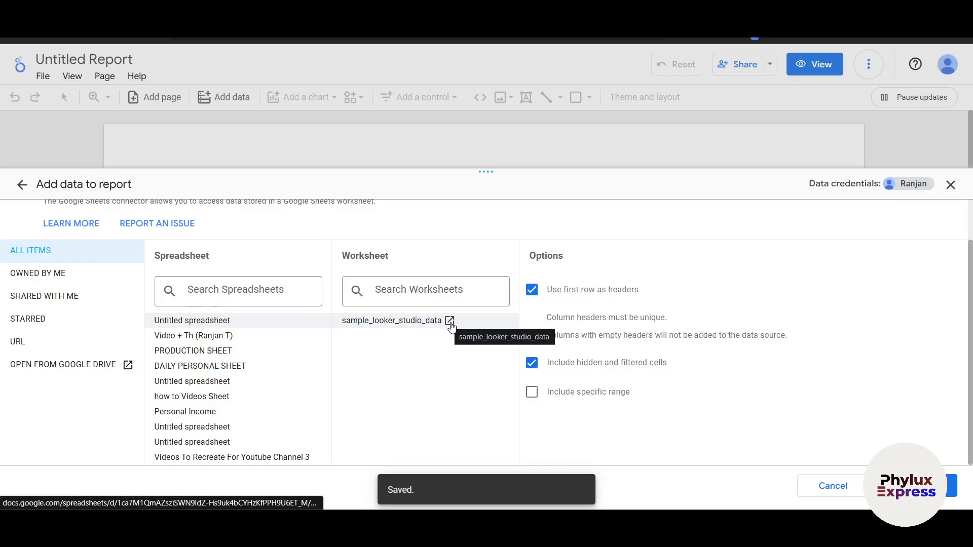
pyautogui.click(450, 321)
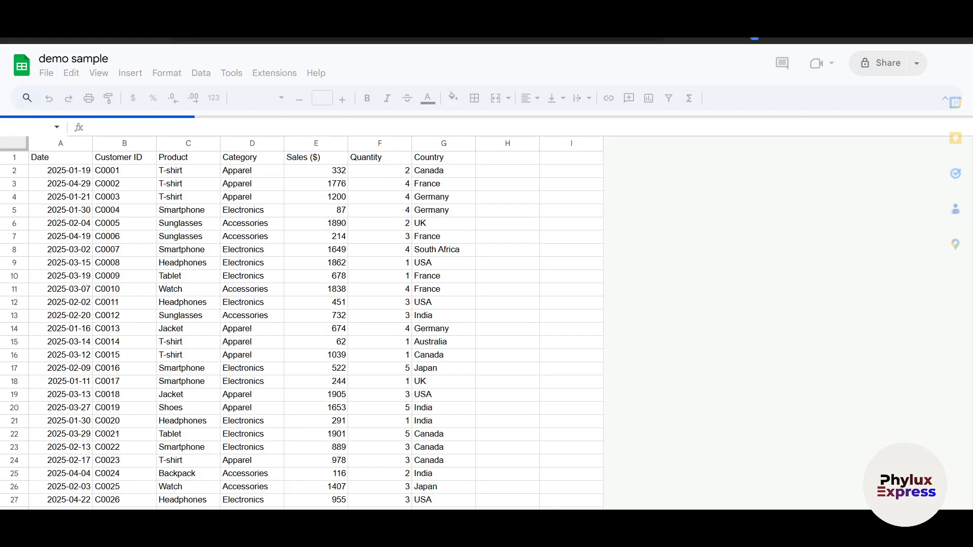
pyautogui.scroll(-15, 267, 355)
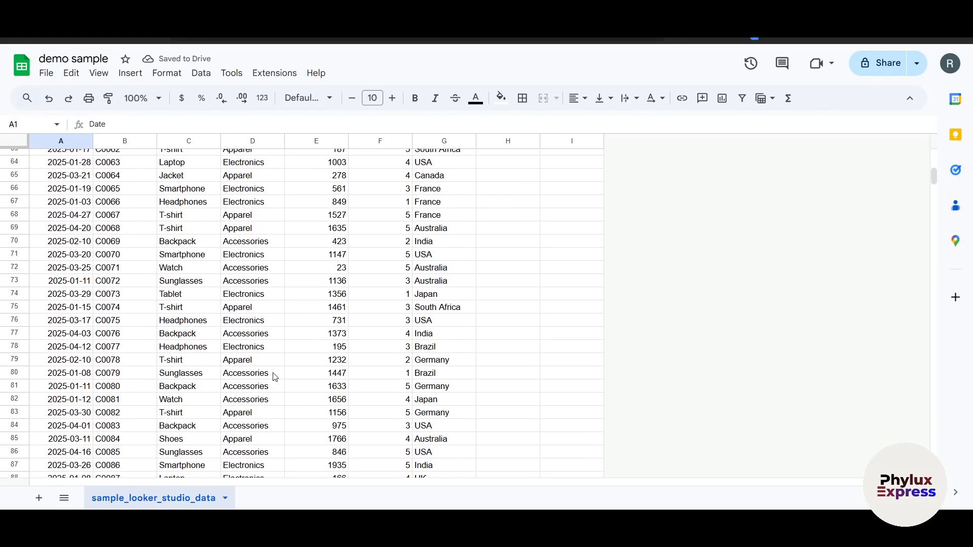
pyautogui.scroll(-20, 274, 376)
pyautogui.scroll(-20, 316, 351)
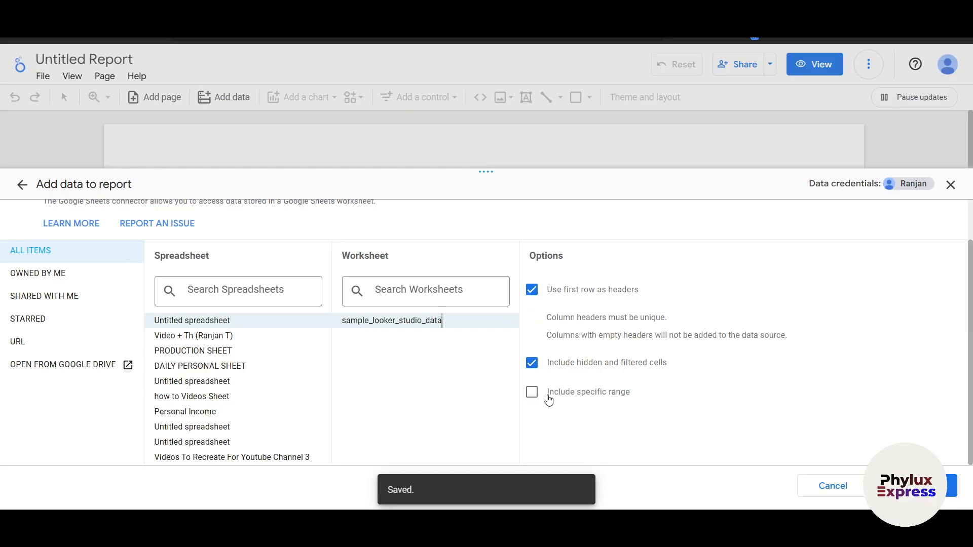
# Step: Try the option to include a specific range, and check the row numbers in the demo sample sheet
pyautogui.click(532, 392)
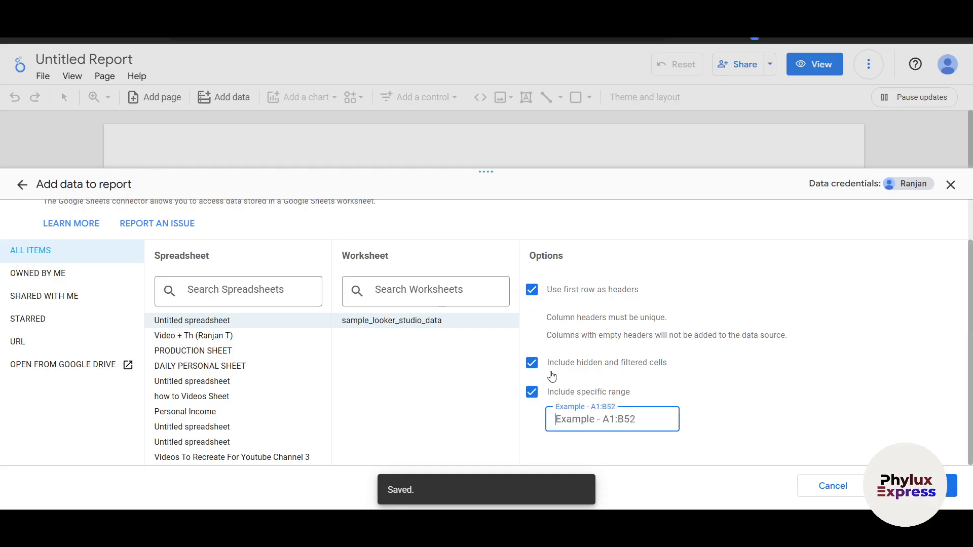
pyautogui.click(532, 393)
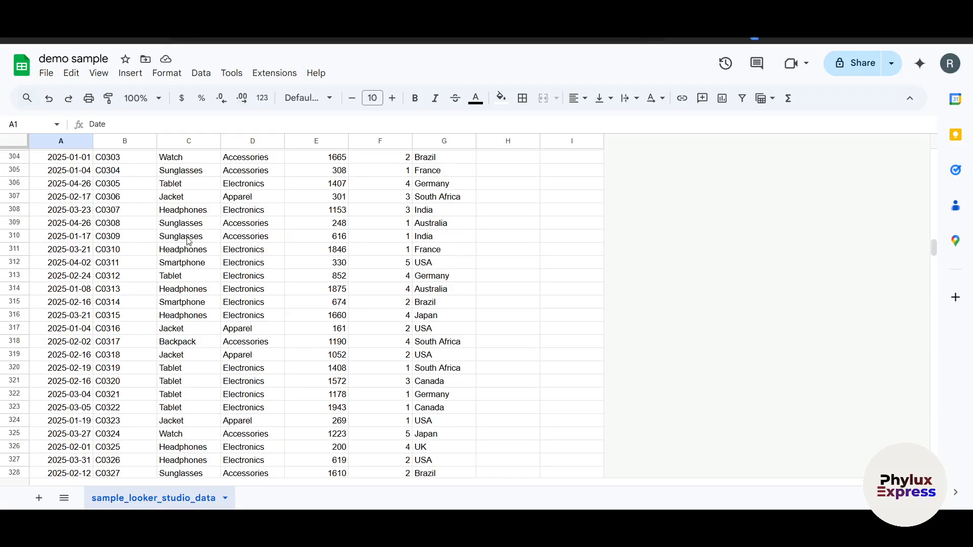
pyautogui.scroll(2, 75, 254)
pyautogui.scroll(-15, 75, 254)
pyautogui.scroll(3, 75, 254)
pyautogui.scroll(10, 75, 254)
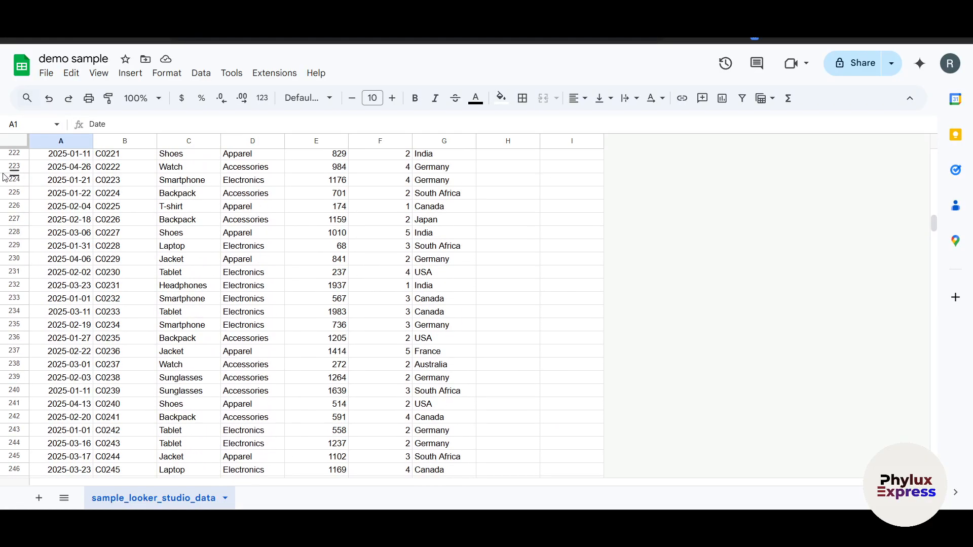
pyautogui.click(15, 180)
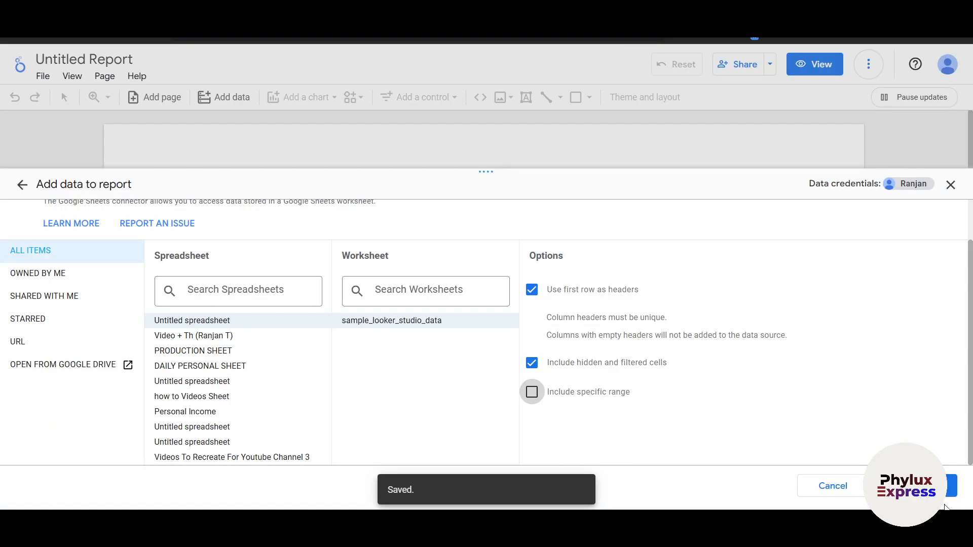
# Step: Add the sample_looker_studio_data worksheet to the report as its data source
pyautogui.click(951, 485)
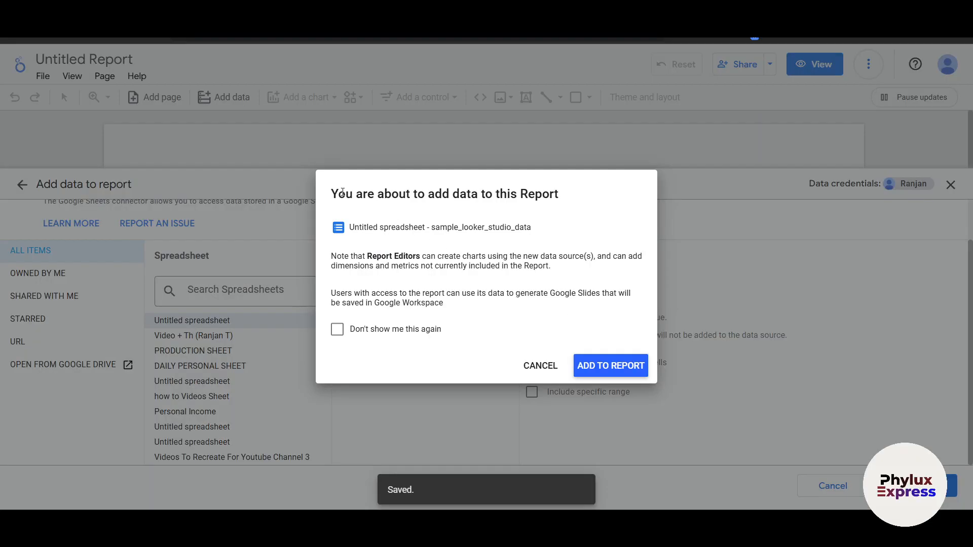
pyautogui.click(589, 368)
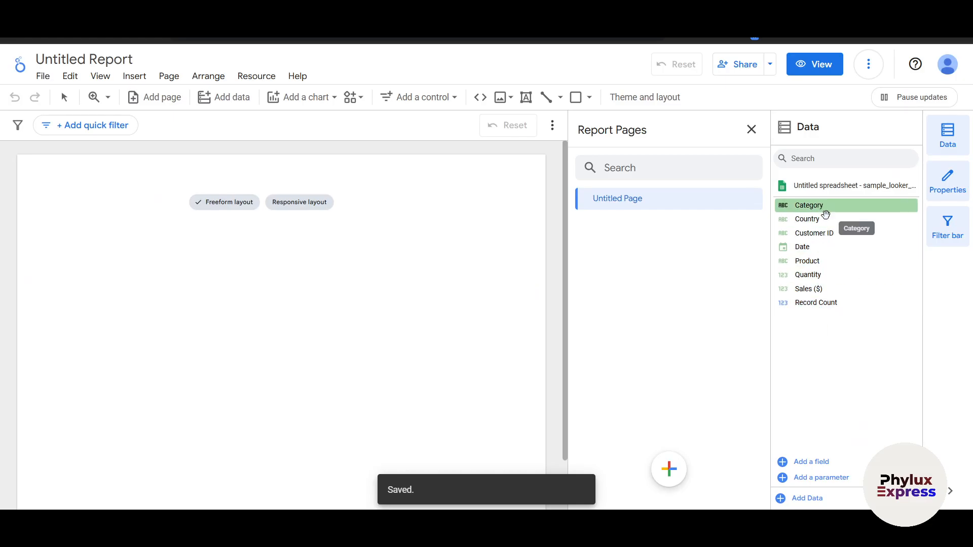
# Step: Switch to the demo sample sheet in Google Sheets and compare its column headers with the report's data fields
pyautogui.click(709, 23)
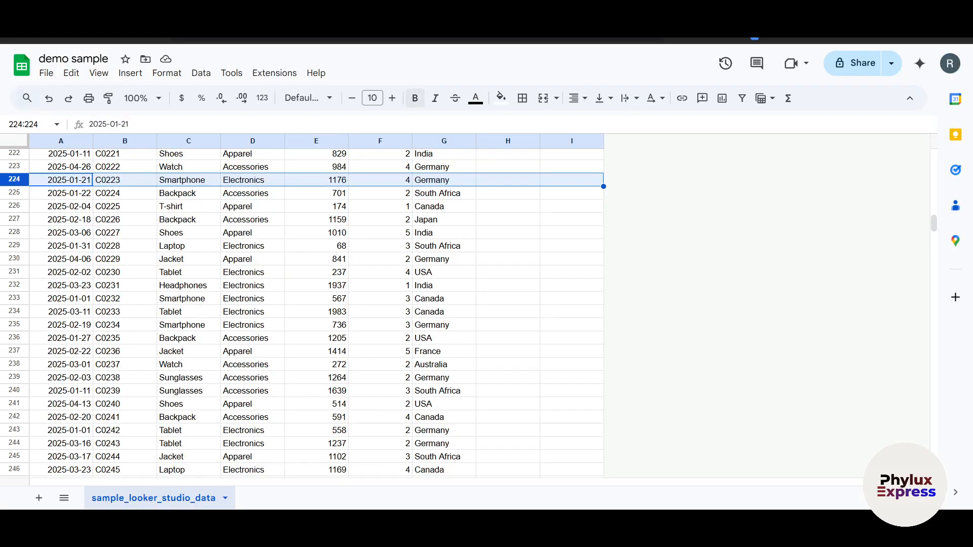
pyautogui.scroll(20, 202, 225)
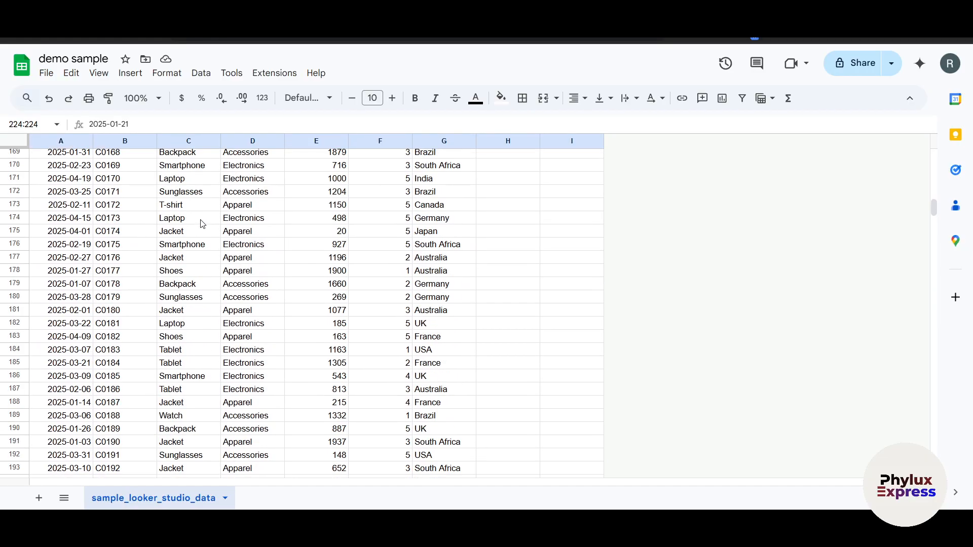
pyautogui.scroll(18, 202, 225)
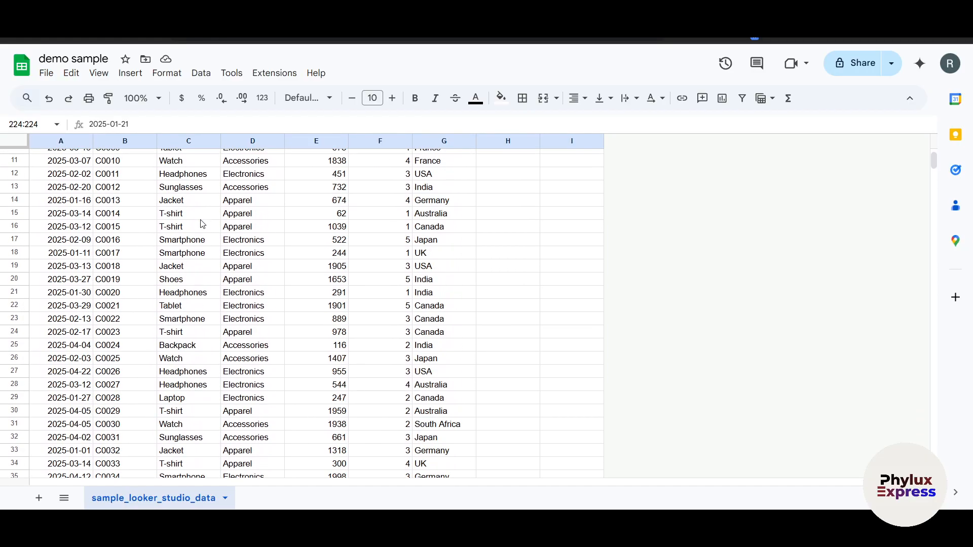
pyautogui.click(144, 155)
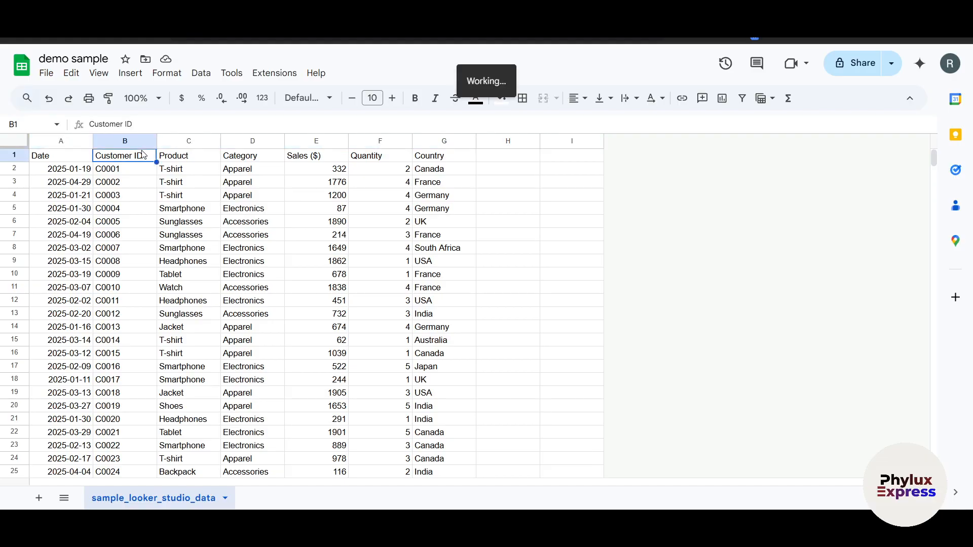
pyautogui.click(181, 143)
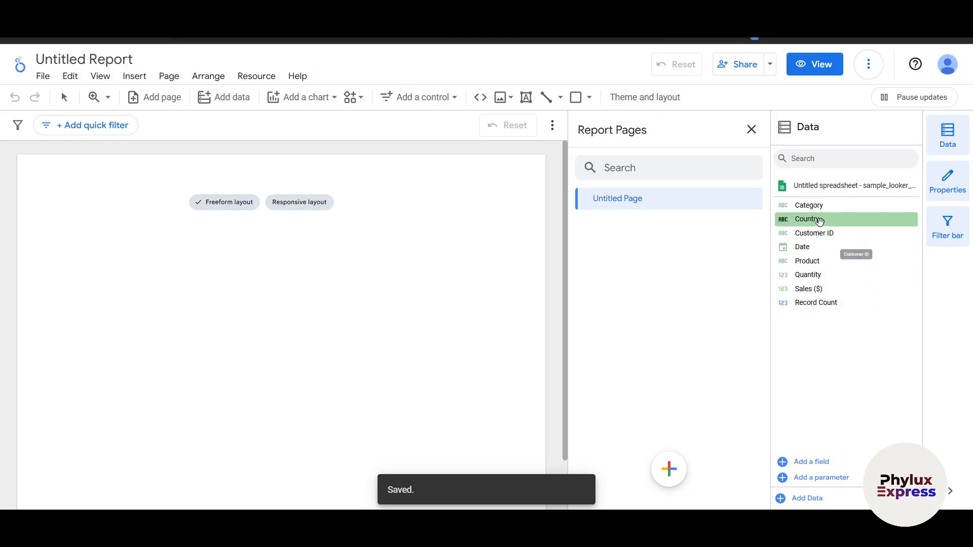
# Step: Add a Country table and a Product table side by side on the report page from the data fields
pyautogui.moveTo(818, 223); pyautogui.dragTo(71, 204)
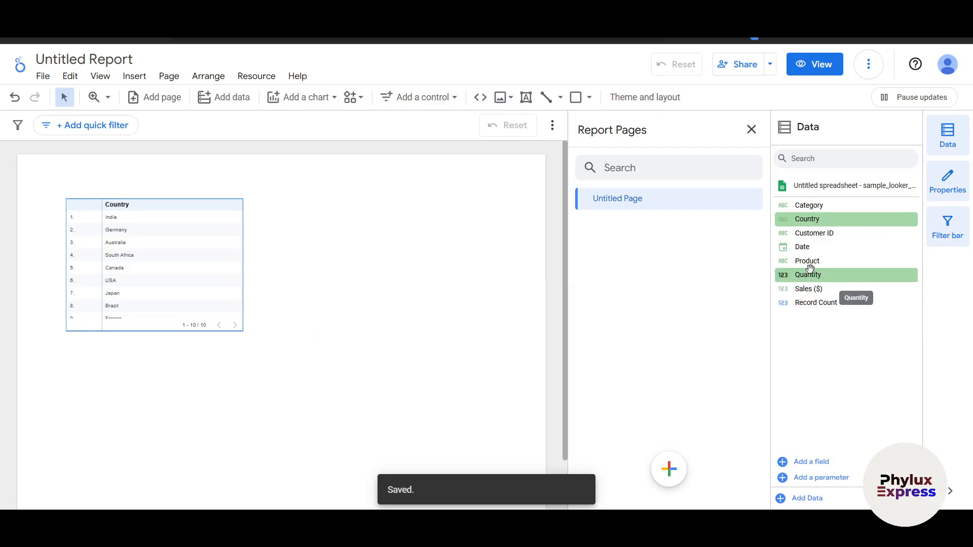
pyautogui.moveTo(810, 262); pyautogui.dragTo(323, 215)
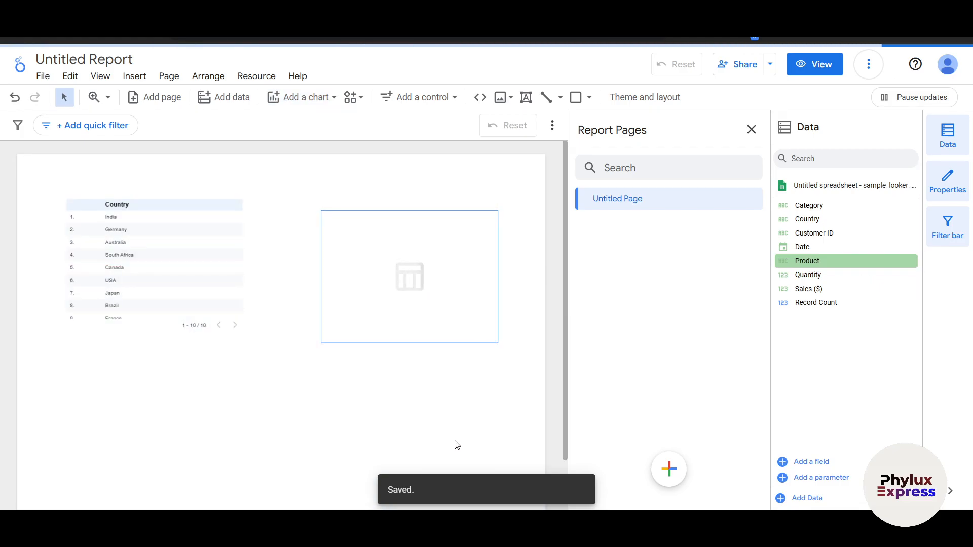
pyautogui.moveTo(441, 261)
pyautogui.mouseDown()
pyautogui.moveTo(439, 243)
pyautogui.moveTo(433, 254)
pyautogui.mouseUp()
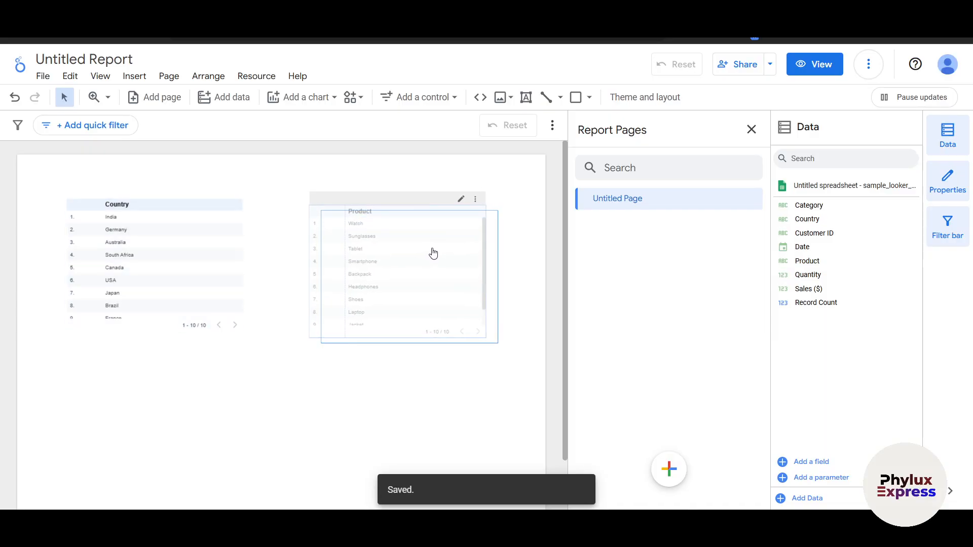
# Step: View the underlying data of the Product table and close it again
pyautogui.click(476, 200)
pyautogui.moveTo(481, 219)
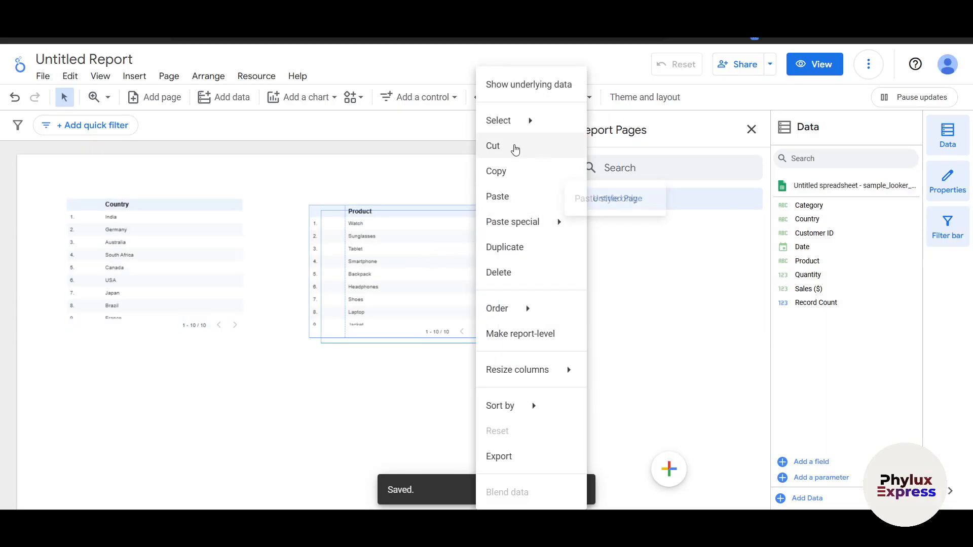
pyautogui.moveTo(532, 310)
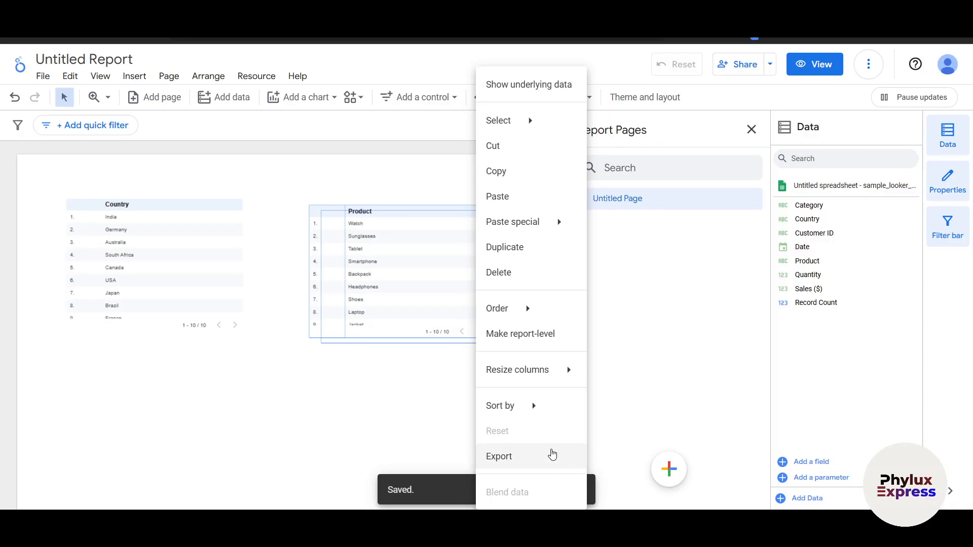
pyautogui.moveTo(538, 383)
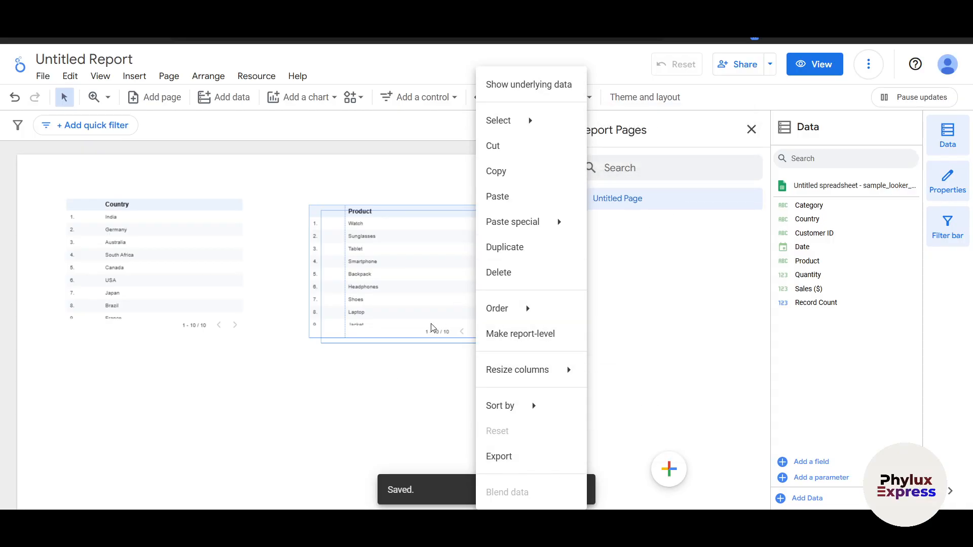
pyautogui.click(525, 89)
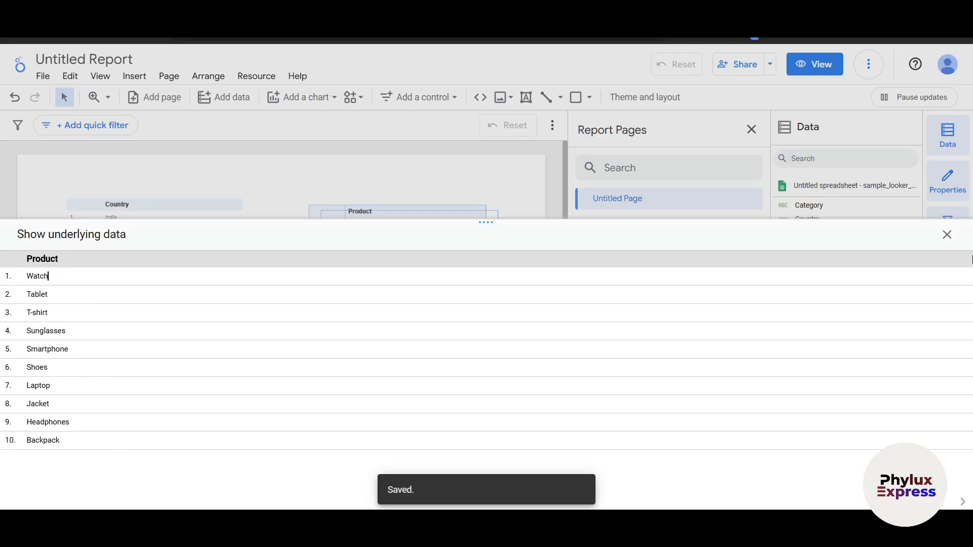
pyautogui.click(947, 235)
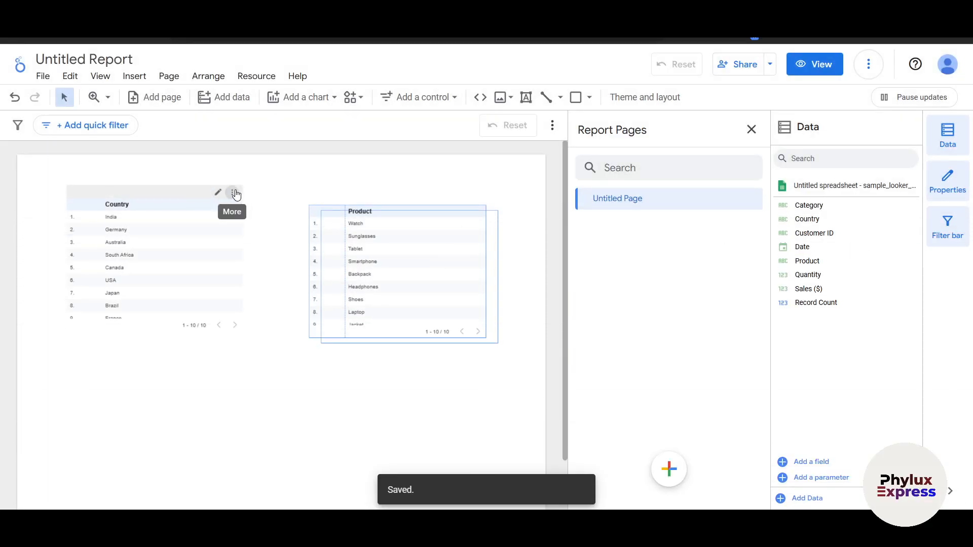
# Step: Review the Country table's underlying data, and move the table so its upper edge lines up with the Product table
pyautogui.click(236, 194)
pyautogui.click(282, 85)
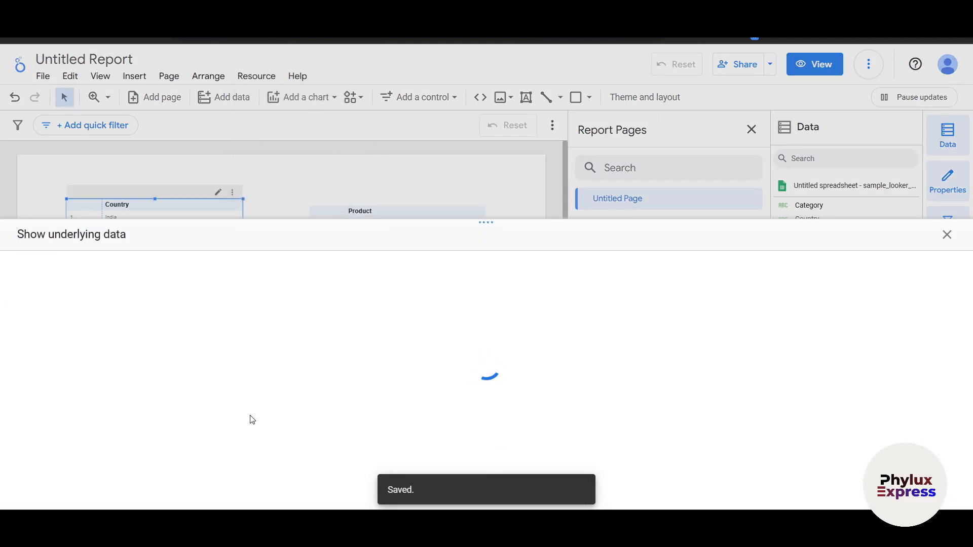
pyautogui.click(947, 234)
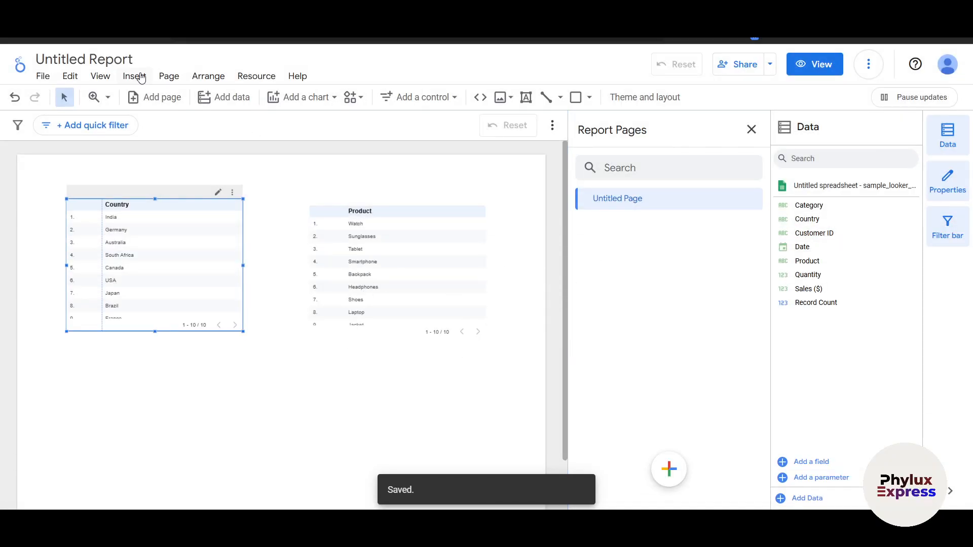
pyautogui.moveTo(162, 280); pyautogui.dragTo(166, 287)
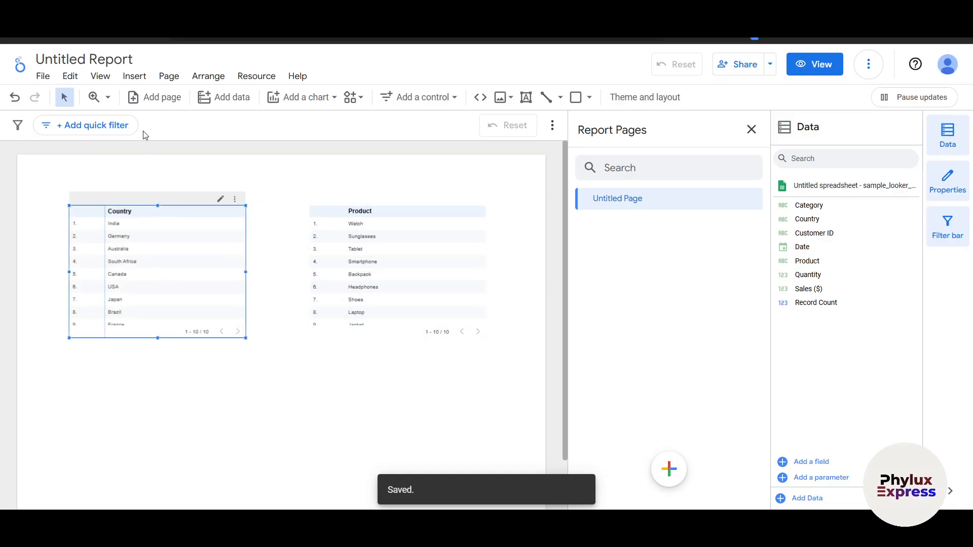
# Step: Browse the chart and control types that can be inserted into the report
pyautogui.click(134, 78)
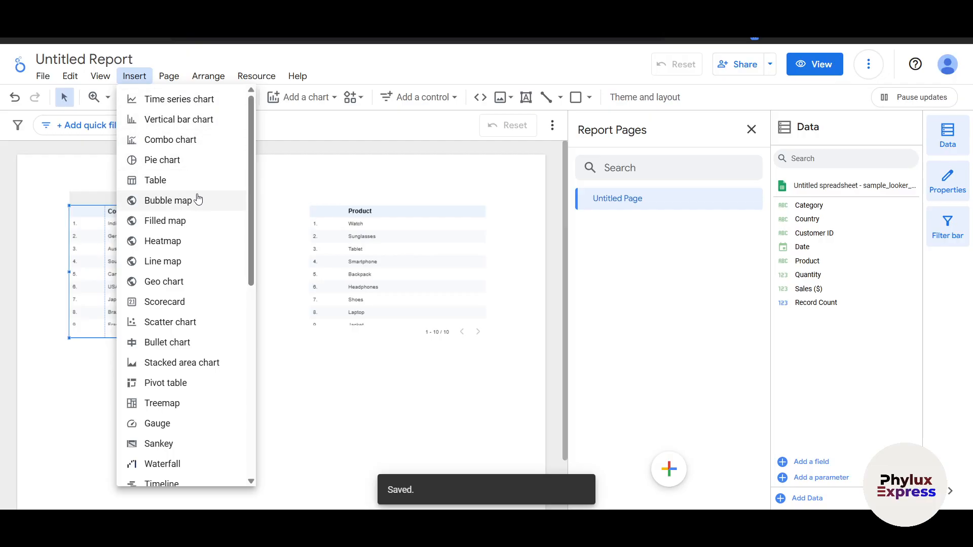
pyautogui.scroll(-1, 195, 230)
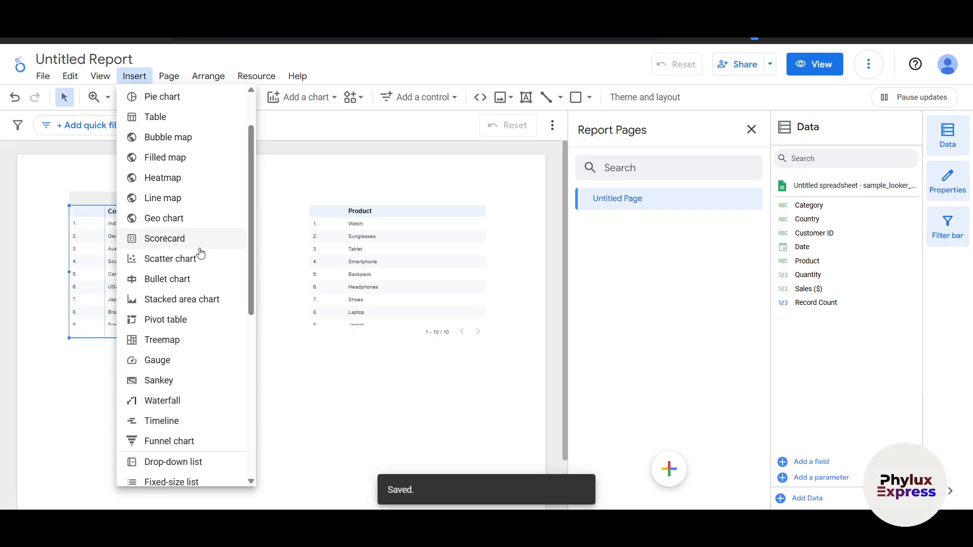
pyautogui.scroll(-1, 201, 252)
pyautogui.scroll(-1, 208, 217)
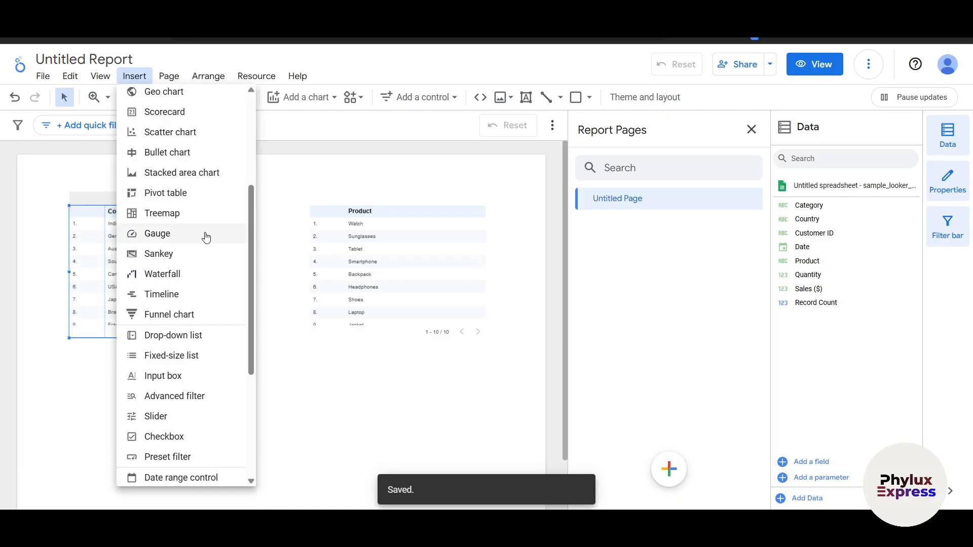
pyautogui.scroll(-2, 195, 278)
pyautogui.click(341, 419)
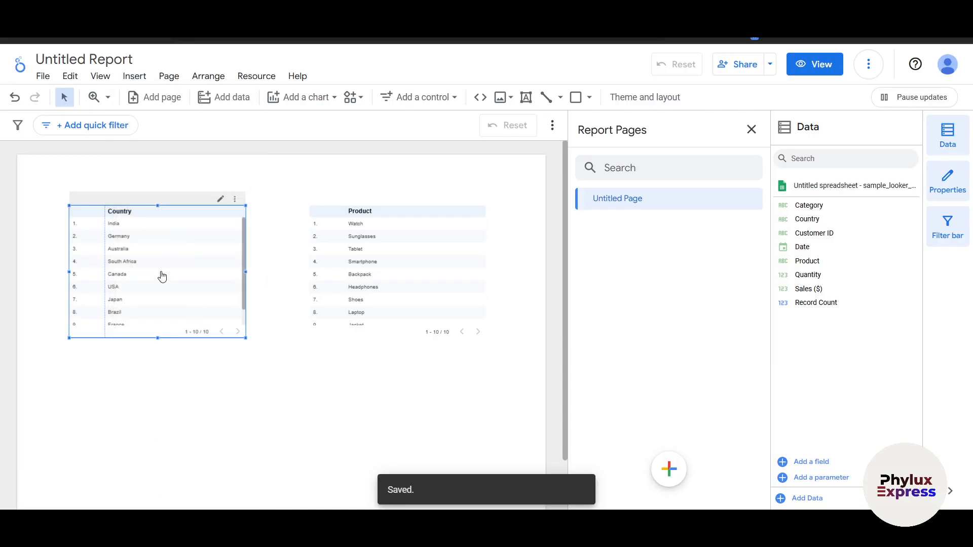
# Step: Insert a time series chart on the report page directly below the Country table
pyautogui.click(133, 76)
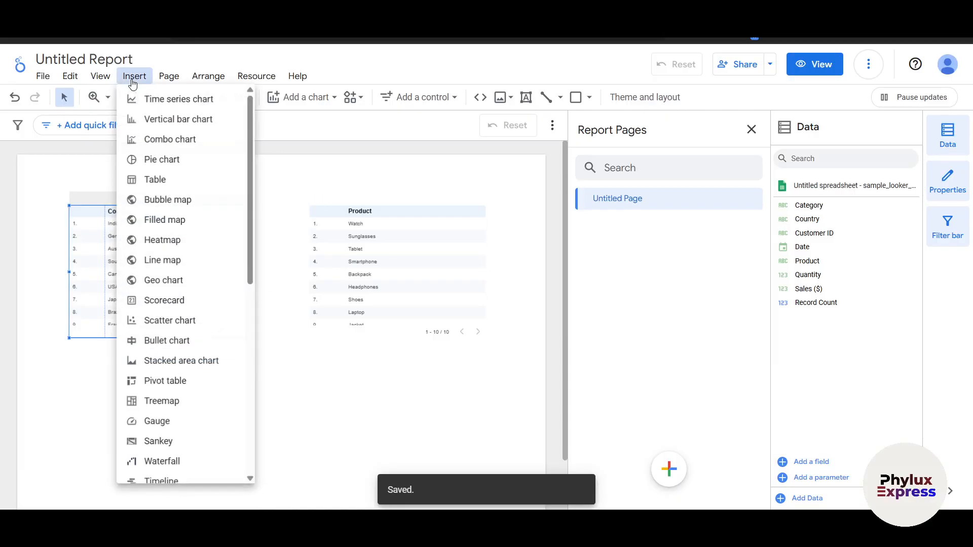
pyautogui.click(183, 100)
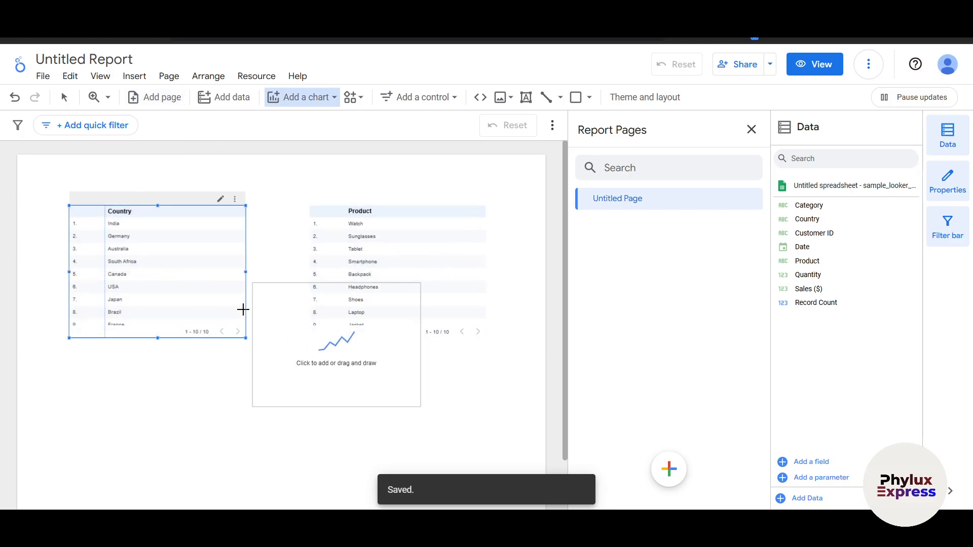
pyautogui.click(70, 350)
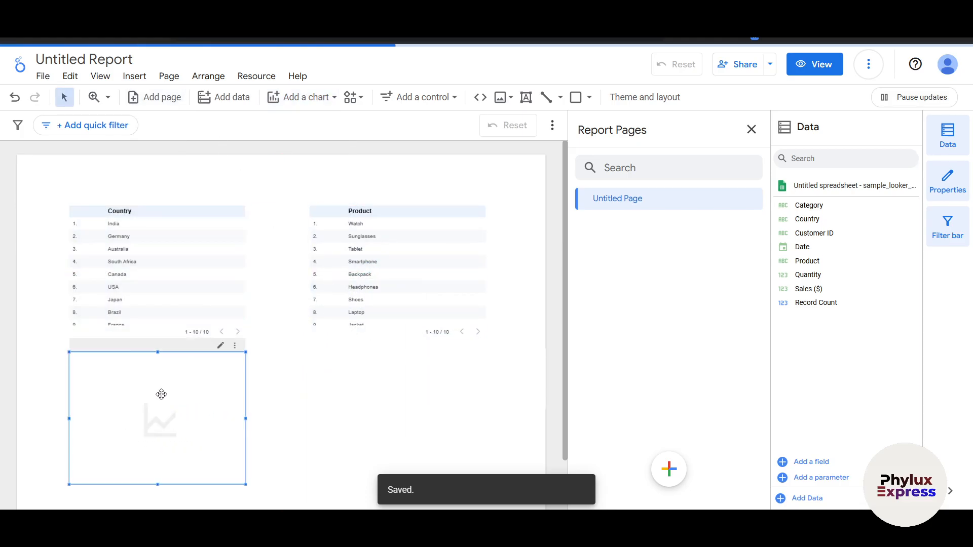
pyautogui.moveTo(123, 415); pyautogui.dragTo(128, 417)
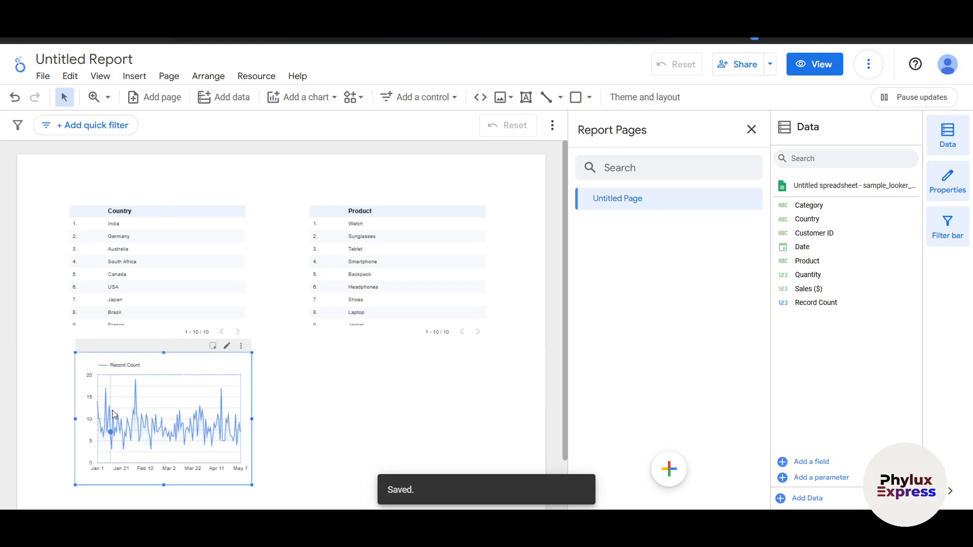
# Step: Review the first two pages of the time series chart's underlying data
pyautogui.click(241, 352)
pyautogui.click(311, 60)
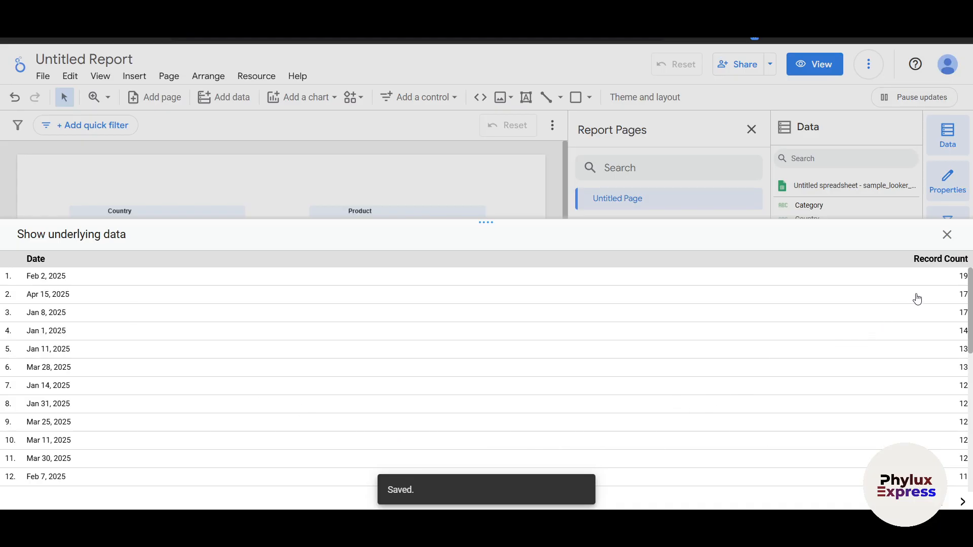
pyautogui.click(964, 503)
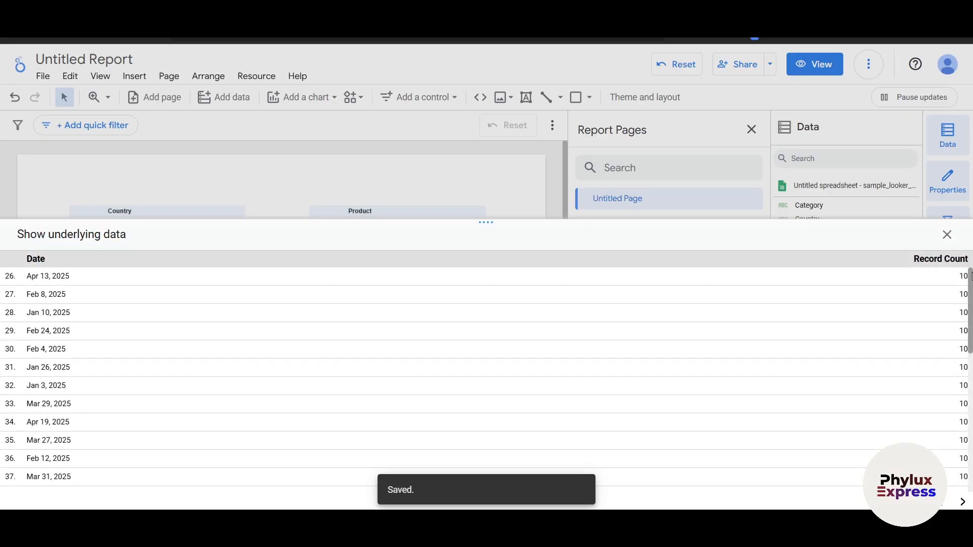
pyautogui.click(947, 235)
# Step: Widen the time series chart so it extends to the far edge of the Product table
pyautogui.scroll(-1, 212, 416)
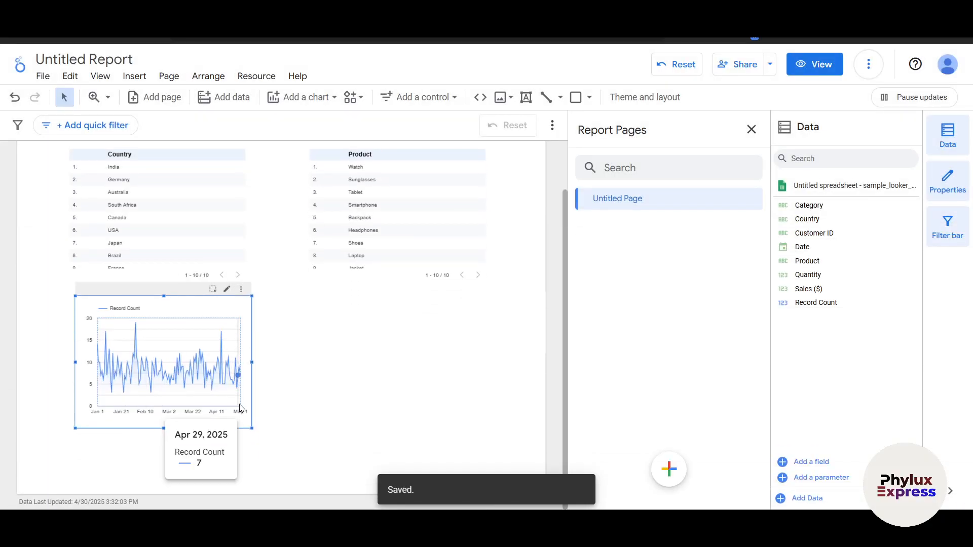
pyautogui.moveTo(252, 362); pyautogui.dragTo(486, 362)
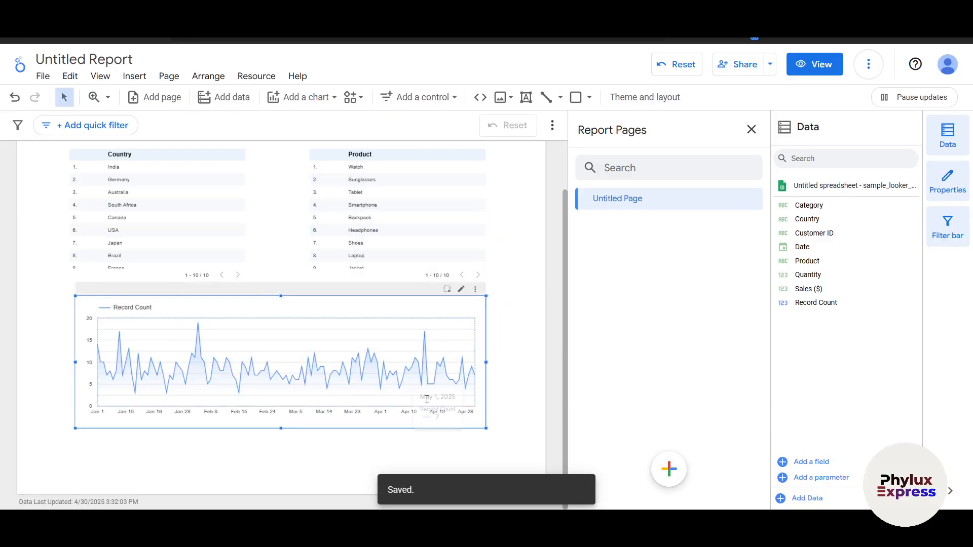
pyautogui.scroll(3, 272, 403)
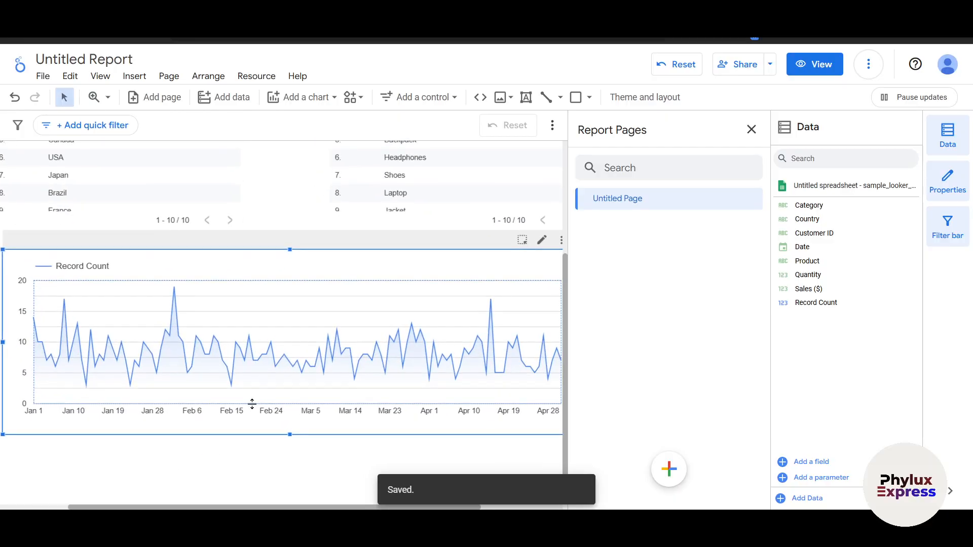
pyautogui.scroll(-3, 253, 408)
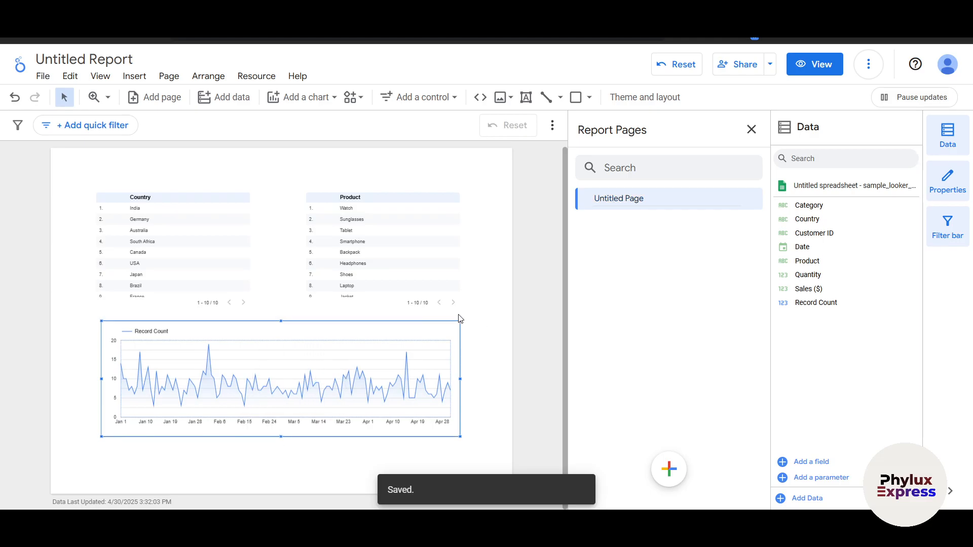
# Step: Start adding data to the report and browse the available Google connectors
pyautogui.click(819, 506)
pyautogui.scroll(-10, 427, 353)
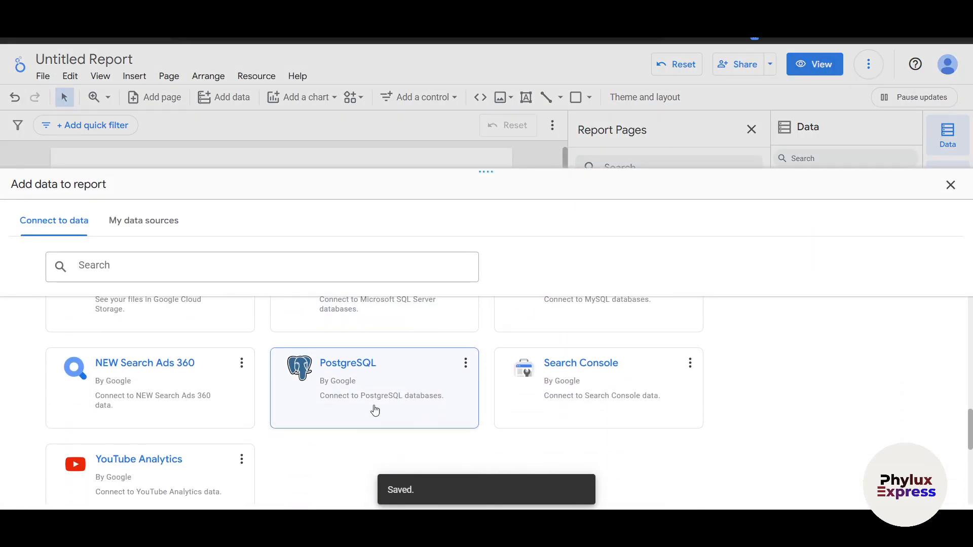
pyautogui.scroll(-3, 185, 413)
pyautogui.scroll(1, 137, 404)
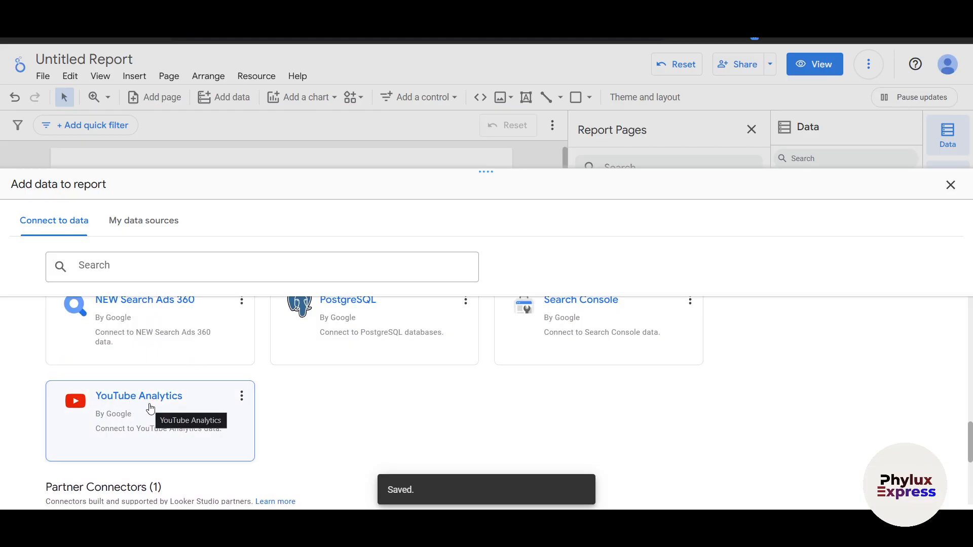
pyautogui.scroll(1, 203, 441)
pyautogui.scroll(4, 305, 428)
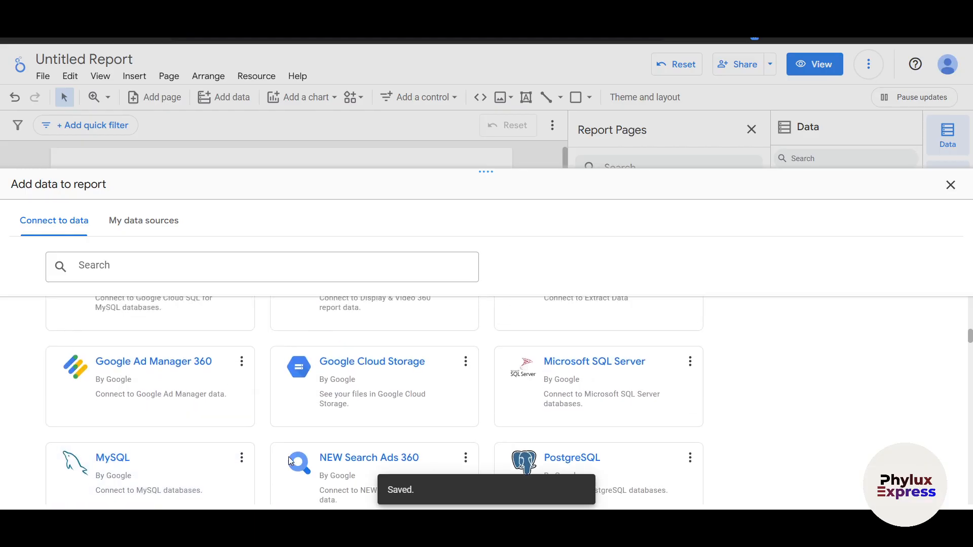
pyautogui.scroll(1, 601, 425)
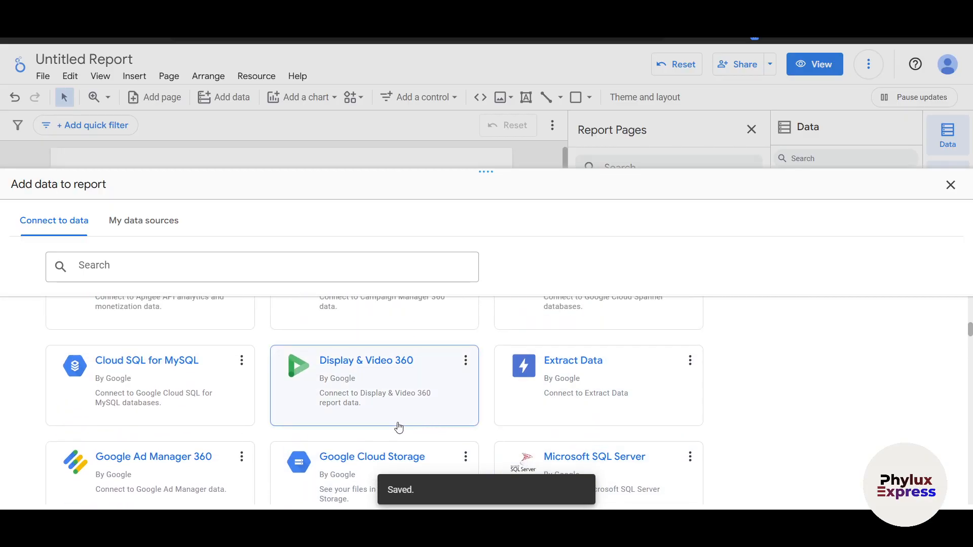
pyautogui.scroll(3, 209, 480)
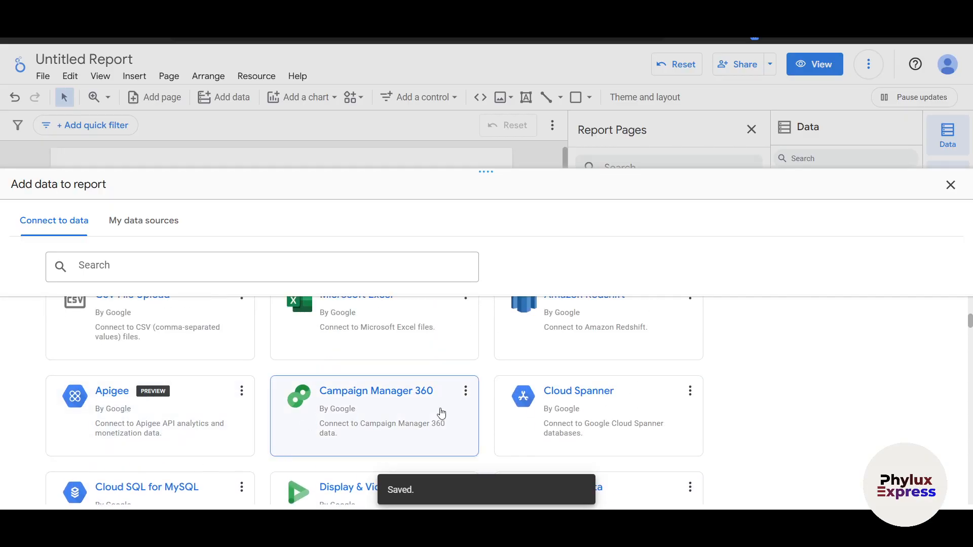
pyautogui.scroll(5, 506, 414)
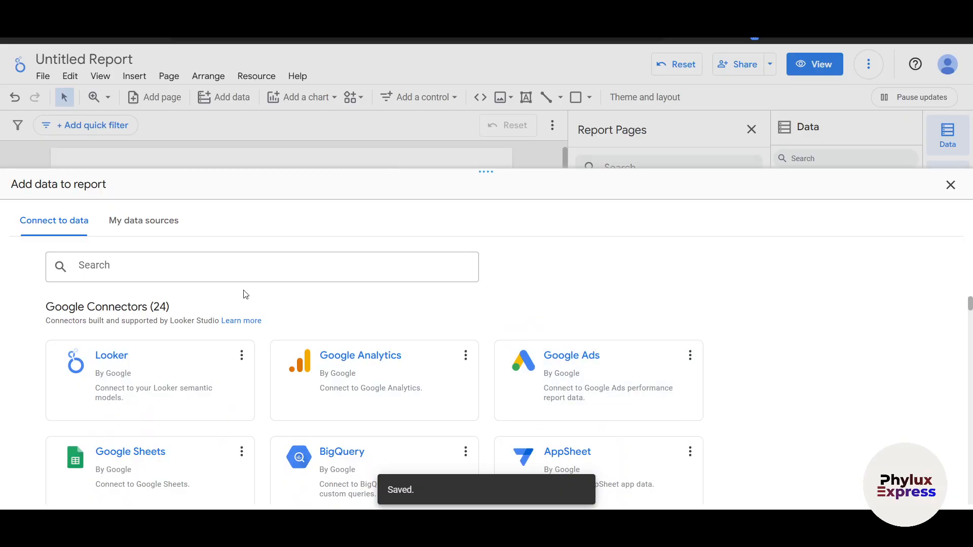
# Step: Try to add the existing [Sample] World Population Data 2005 - 2014 data source to the report
pyautogui.click(135, 220)
pyautogui.scroll(-5, 206, 364)
pyautogui.scroll(5, 189, 337)
pyautogui.scroll(-4, 375, 404)
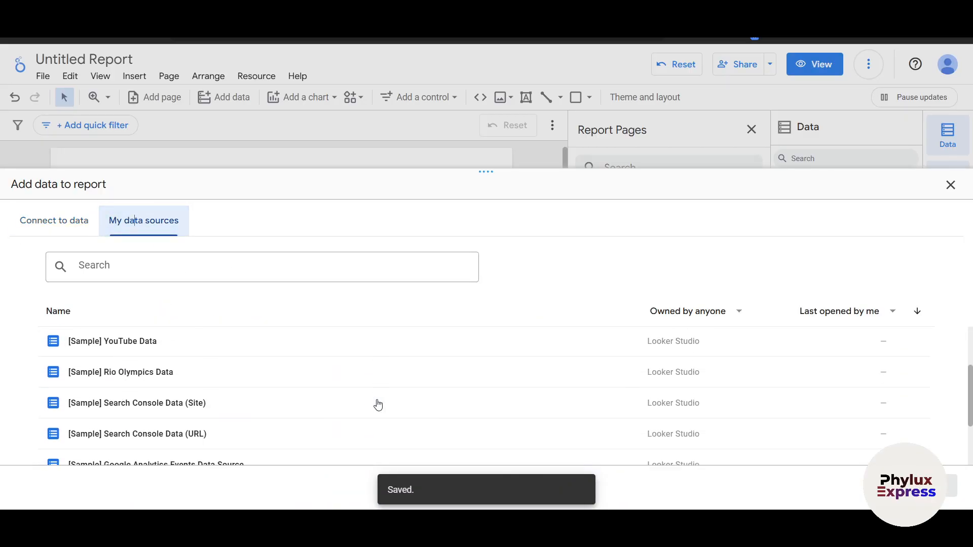
pyautogui.scroll(5, 157, 439)
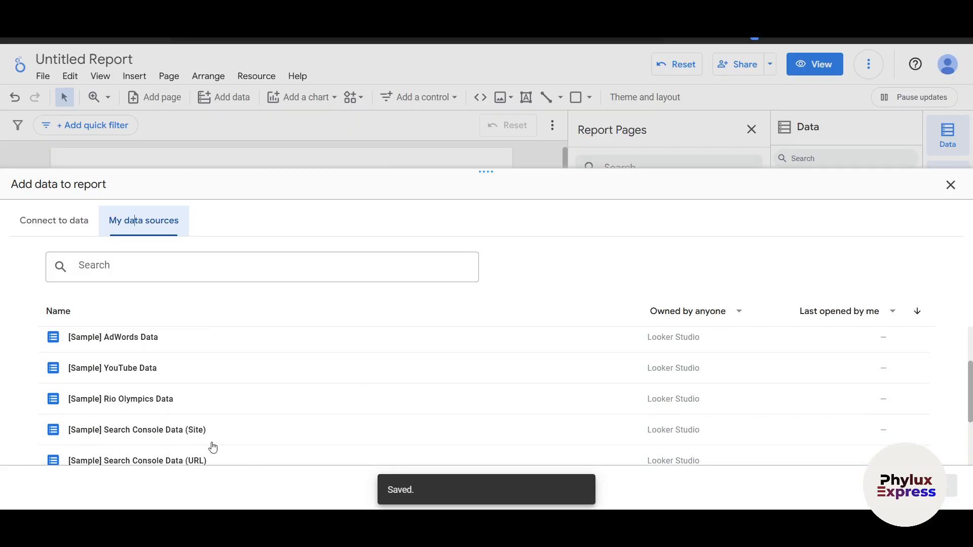
pyautogui.click(169, 347)
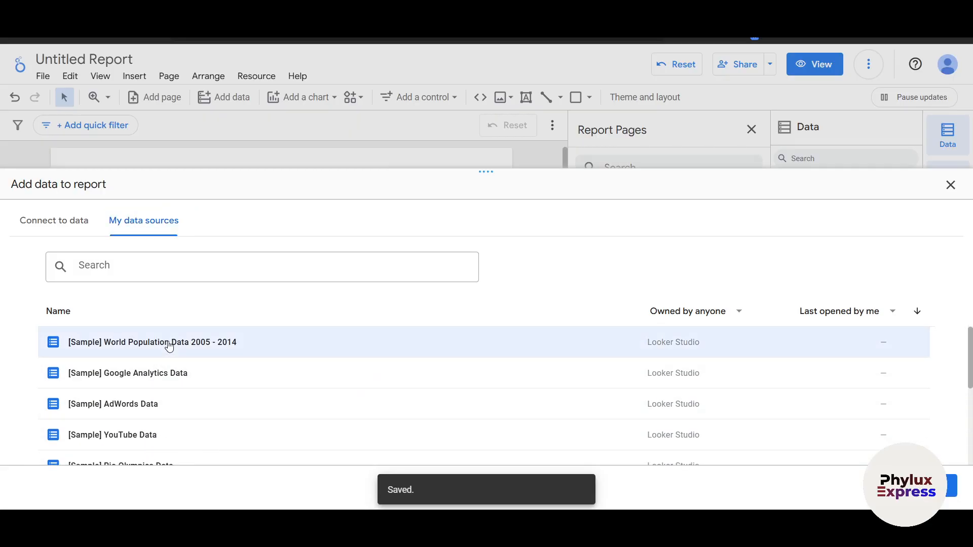
pyautogui.click(936, 486)
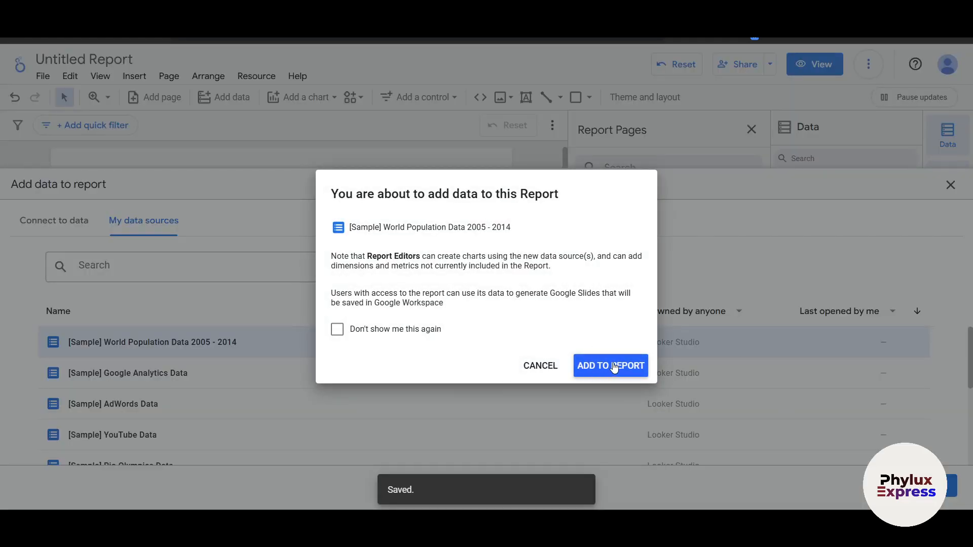
pyautogui.click(614, 368)
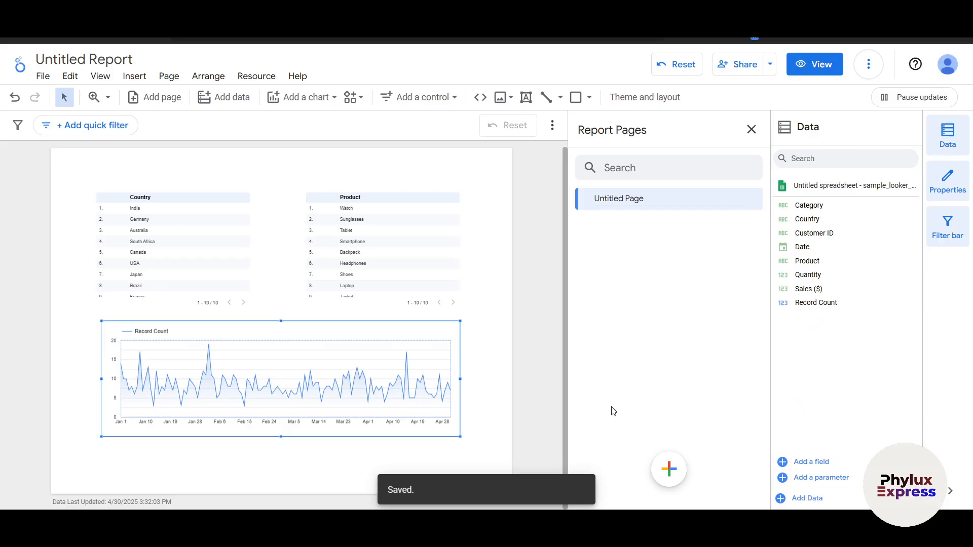
pyautogui.hotkey('ctrl', 'a')
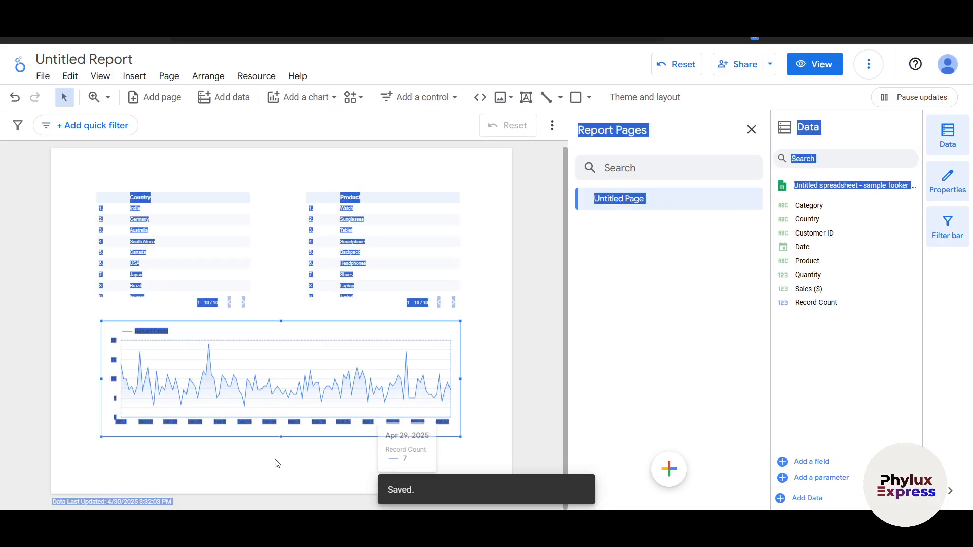
pyautogui.click(830, 362)
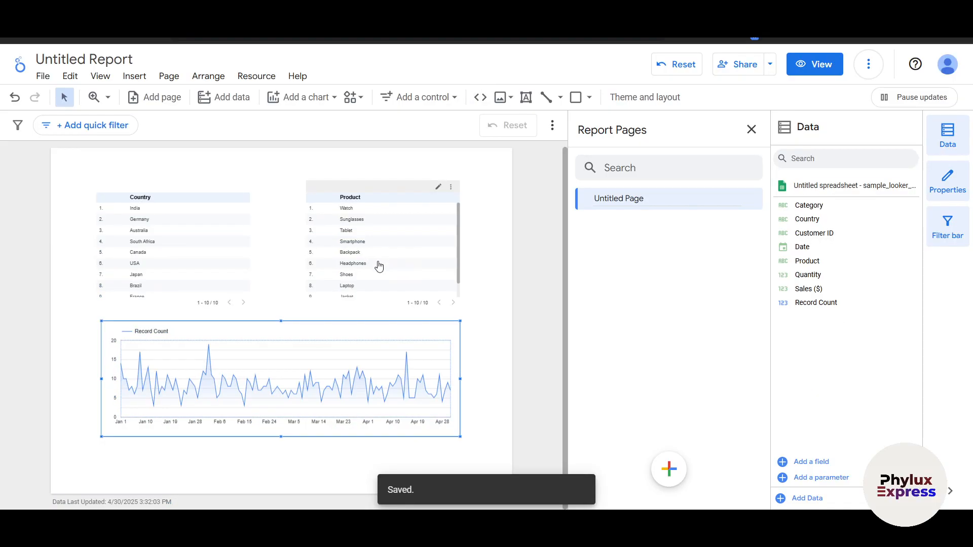
pyautogui.scroll(-1, 403, 297)
pyautogui.scroll(2, 336, 297)
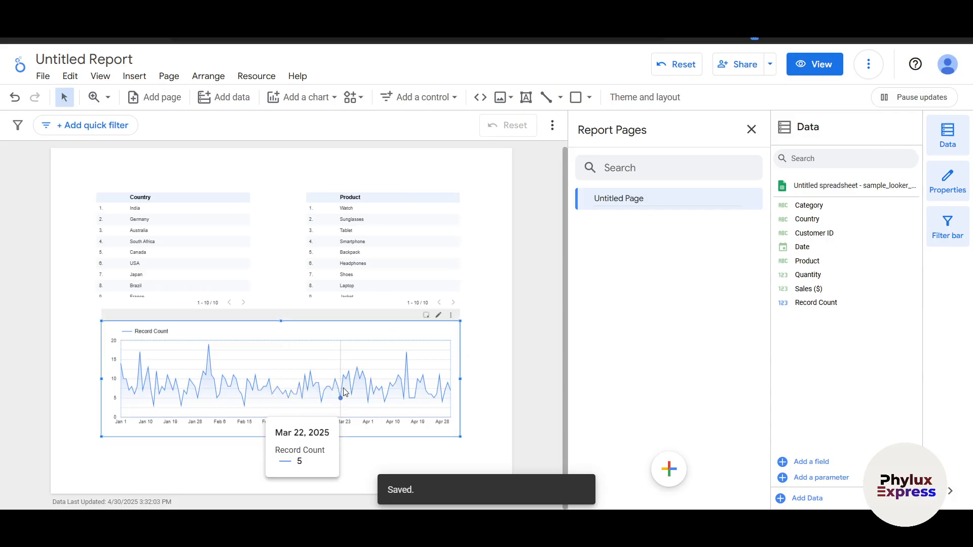
pyautogui.moveTo(670, 478)
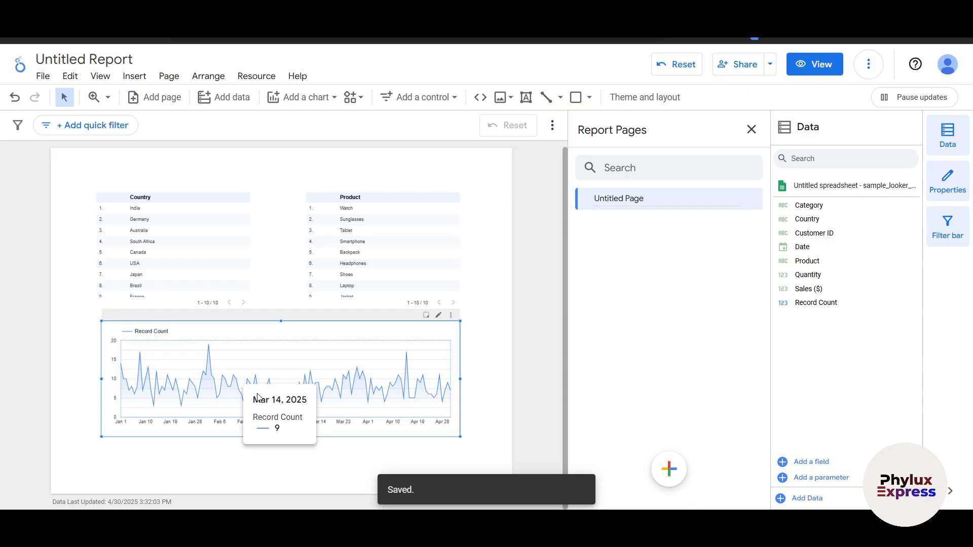
pyautogui.click(417, 255)
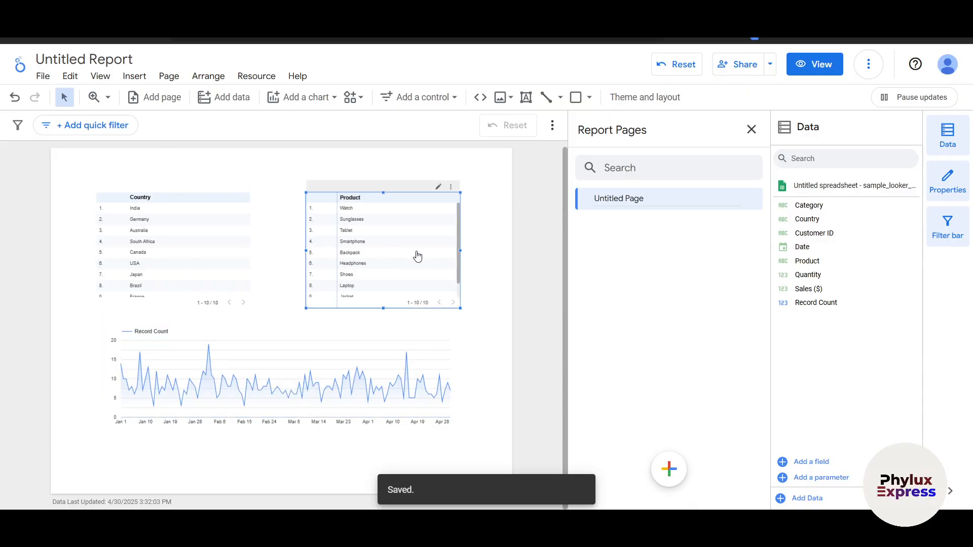
pyautogui.click(135, 77)
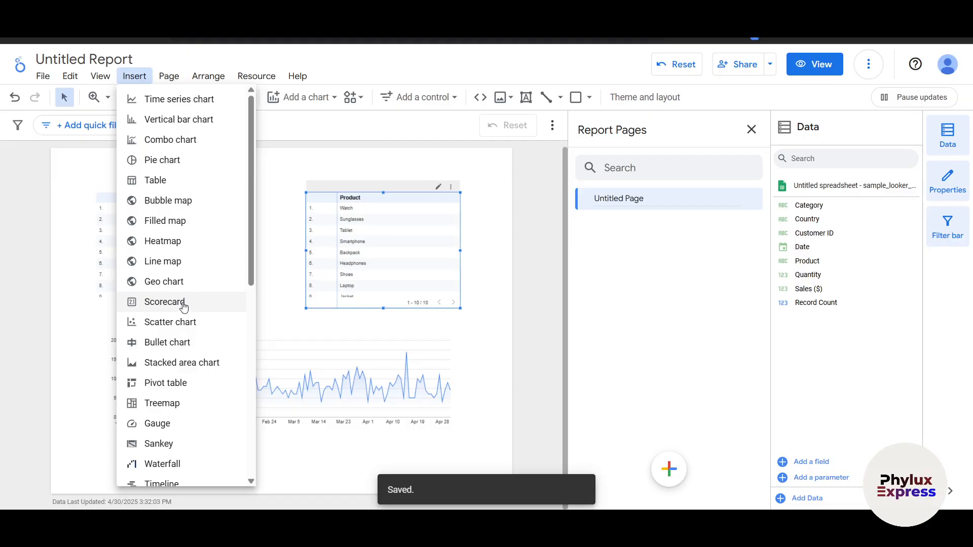
pyautogui.click(738, 338)
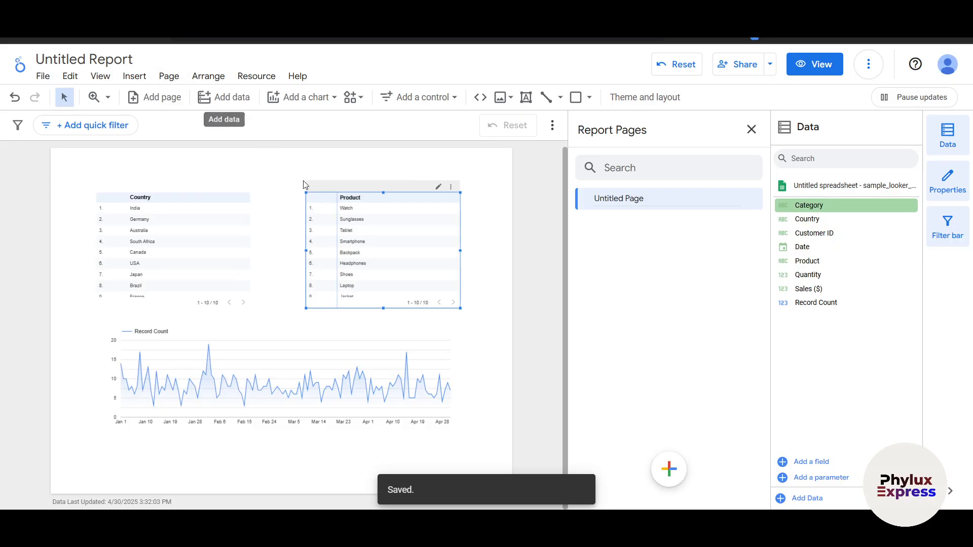
# Step: Insert a wide scorecard below the time series chart, delete that chart and move the scorecard into its place
pyautogui.click(142, 81)
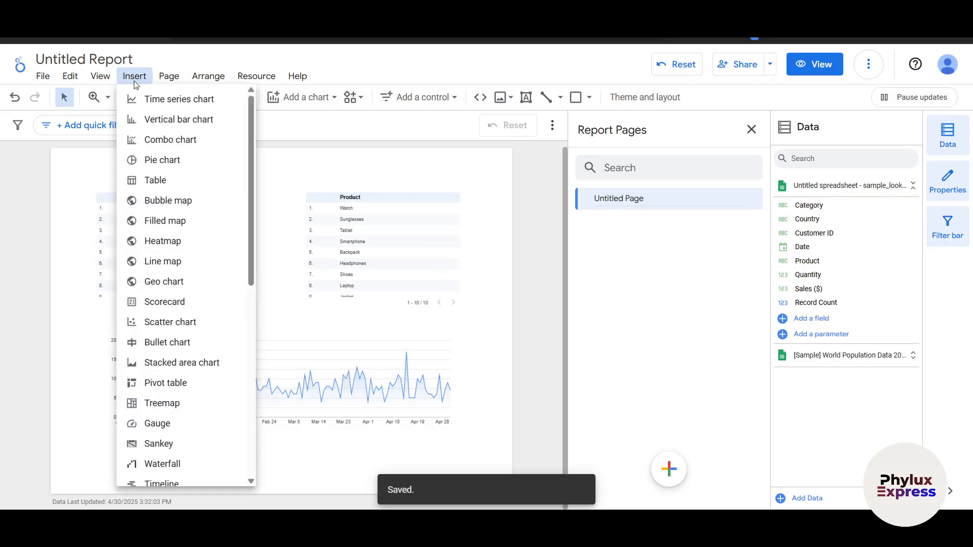
pyautogui.click(168, 303)
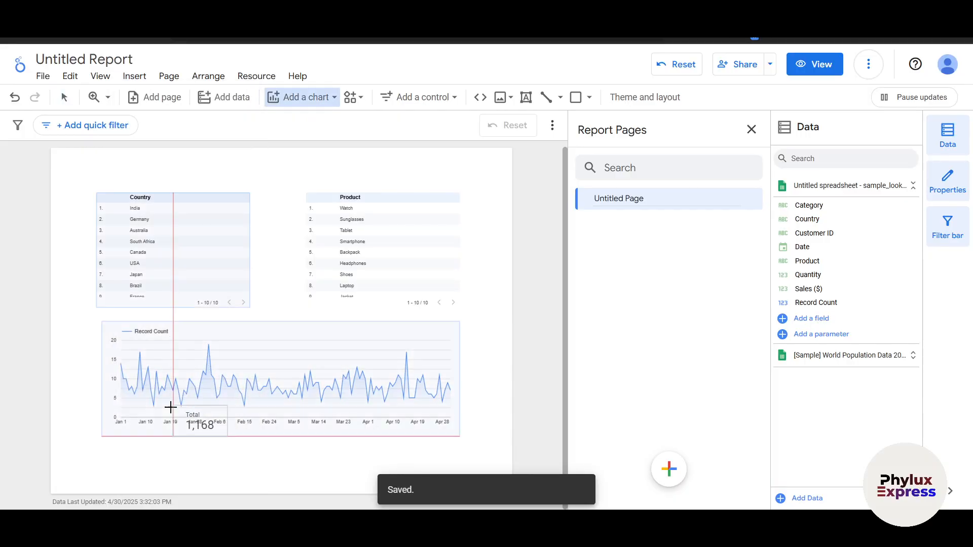
pyautogui.moveTo(114, 450); pyautogui.dragTo(462, 545)
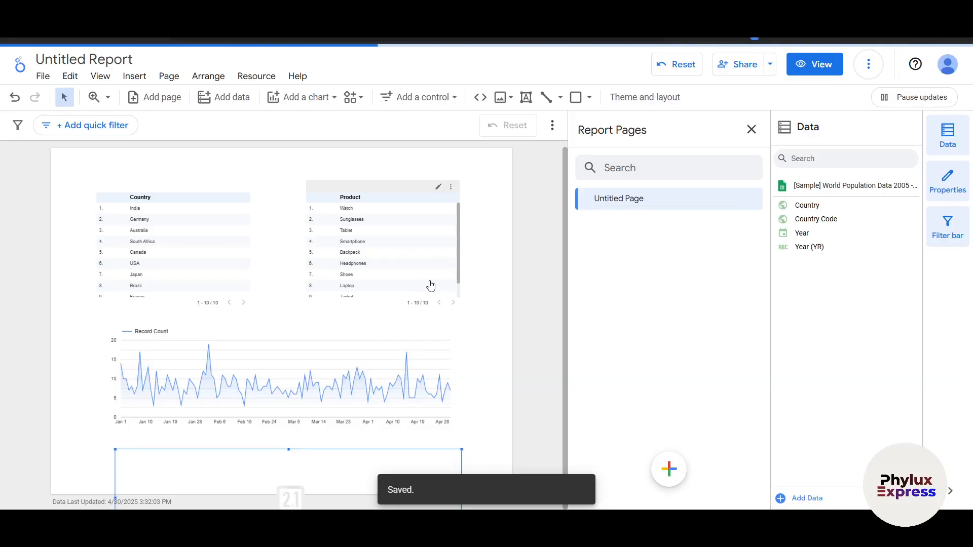
pyautogui.scroll(-3, 429, 282)
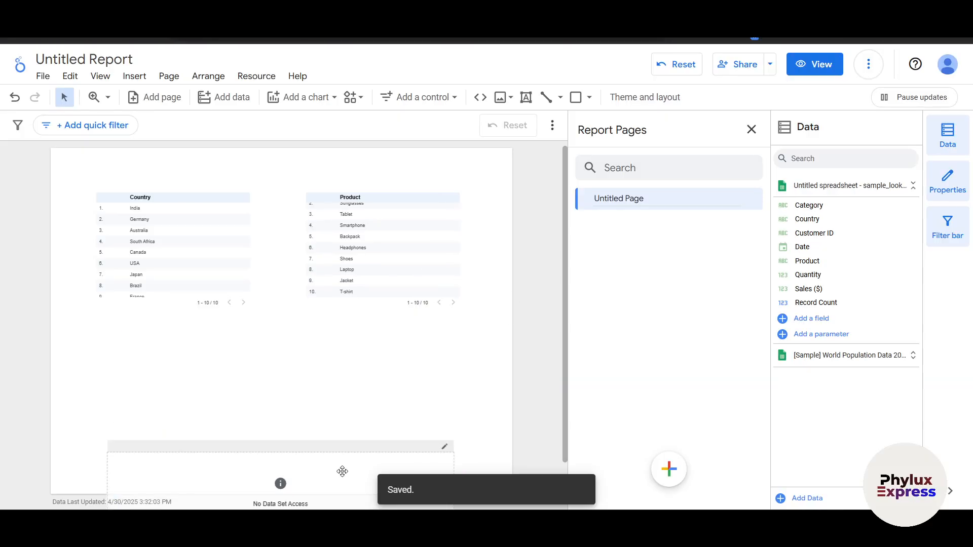
pyautogui.moveTo(343, 471); pyautogui.dragTo(337, 351)
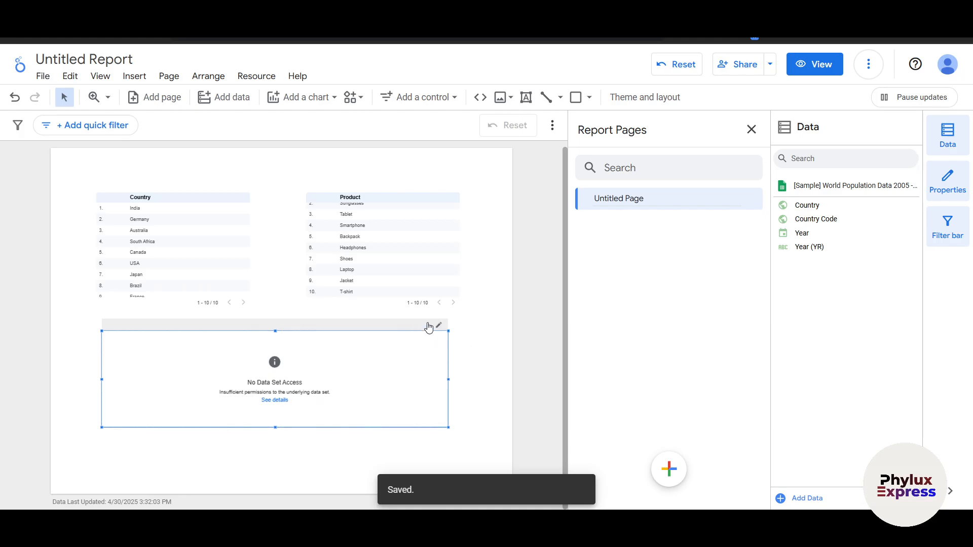
# Step: Try to add the Year (YR) field to the scorecard, and delete the scorecard
pyautogui.click(476, 424)
pyautogui.scroll(2, 260, 398)
pyautogui.scroll(-2, 271, 404)
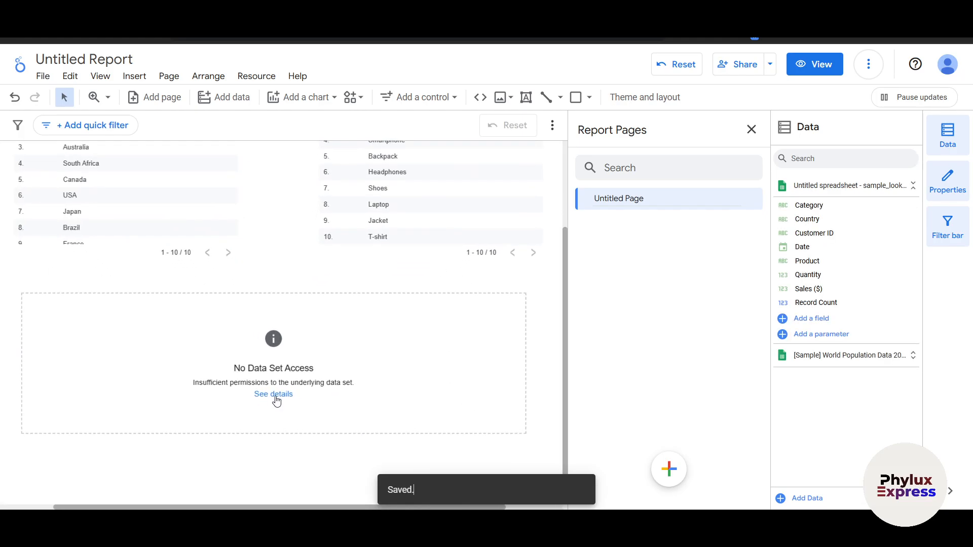
pyautogui.click(419, 336)
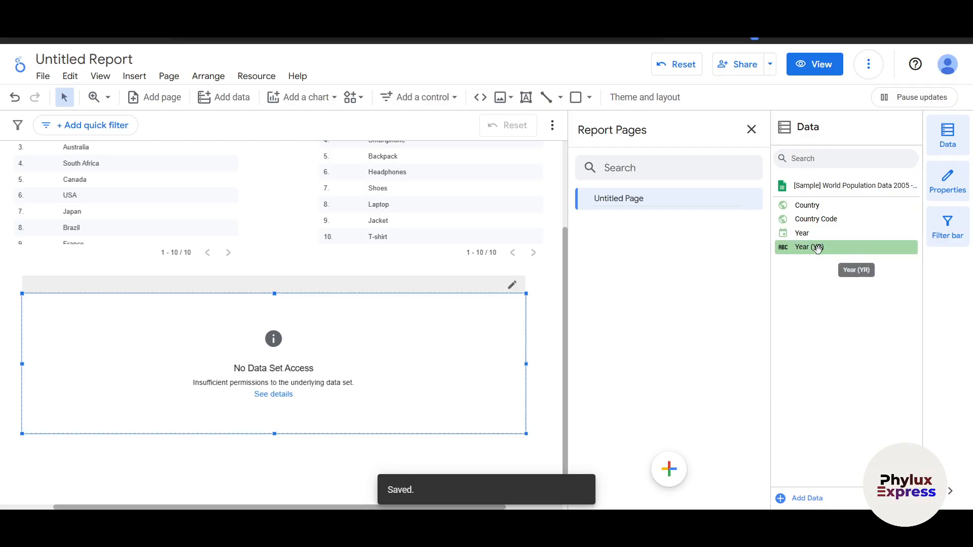
pyautogui.moveTo(811, 247); pyautogui.dragTo(168, 338)
pyautogui.scroll(1, 160, 337)
pyautogui.scroll(-1, 490, 414)
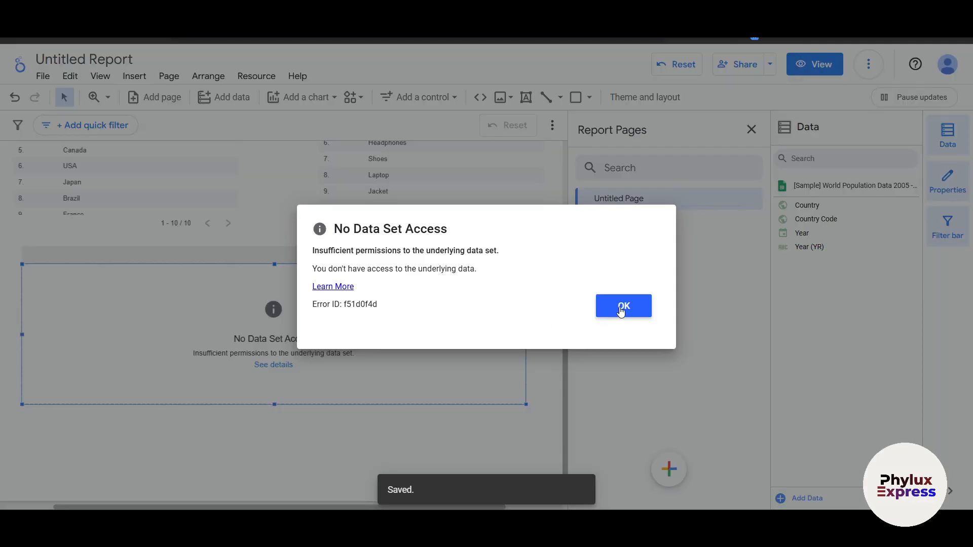
pyautogui.click(621, 311)
pyautogui.moveTo(233, 341); pyautogui.dragTo(217, 341)
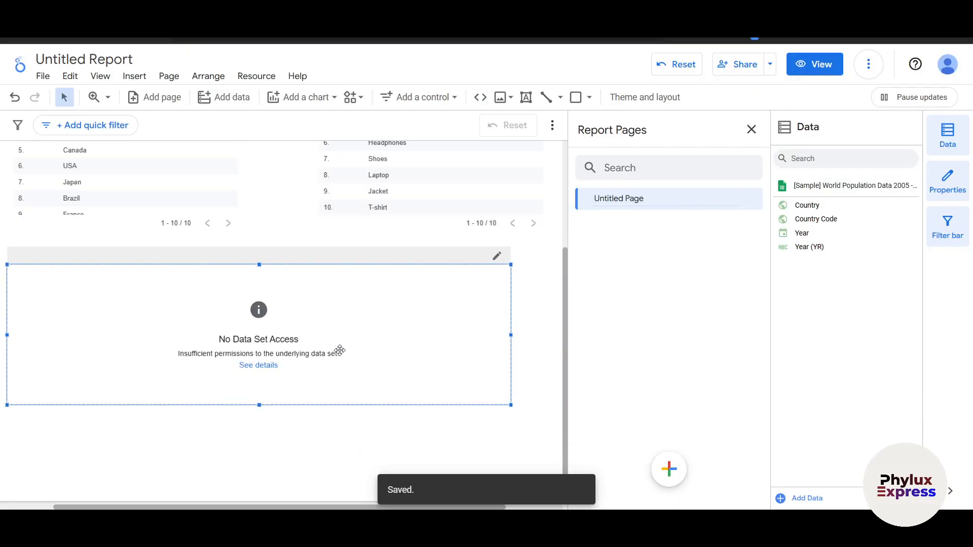
pyautogui.press('Delete')
# Step: Try a large pie chart in the empty area below the two tables, and delete it
pyautogui.click(135, 76)
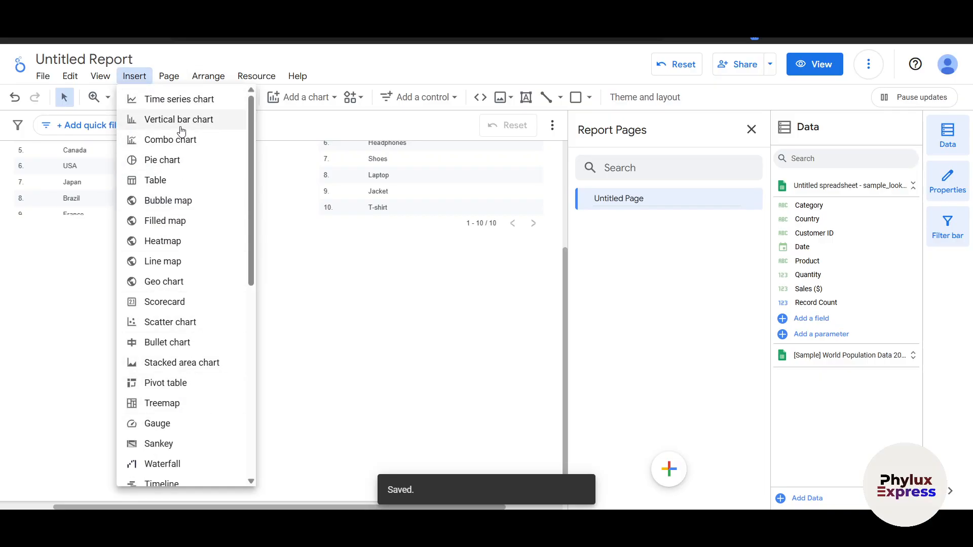
pyautogui.click(177, 161)
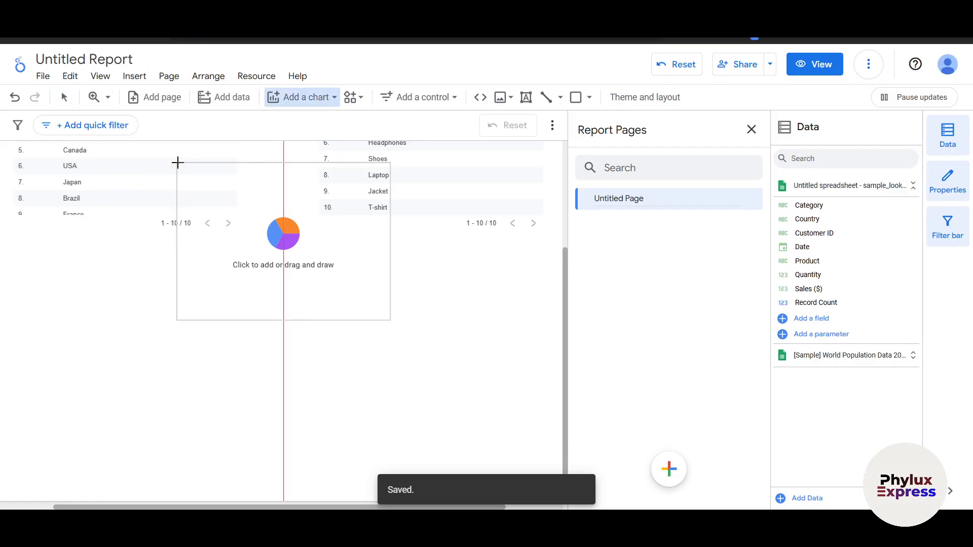
pyautogui.moveTo(50, 253); pyautogui.dragTo(466, 457)
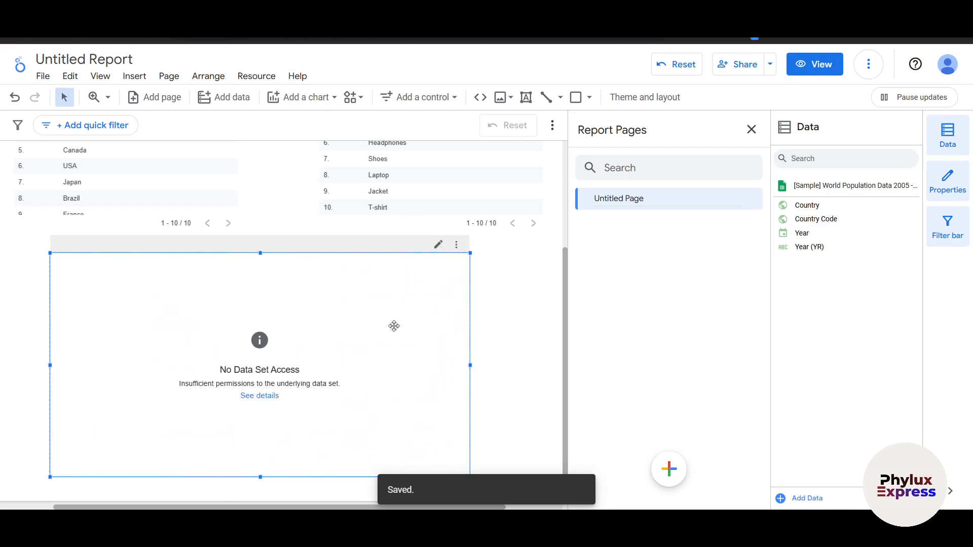
pyautogui.moveTo(291, 392)
pyautogui.mouseDown()
pyautogui.moveTo(306, 389)
pyautogui.moveTo(287, 391)
pyautogui.mouseUp()
pyautogui.press('Delete')
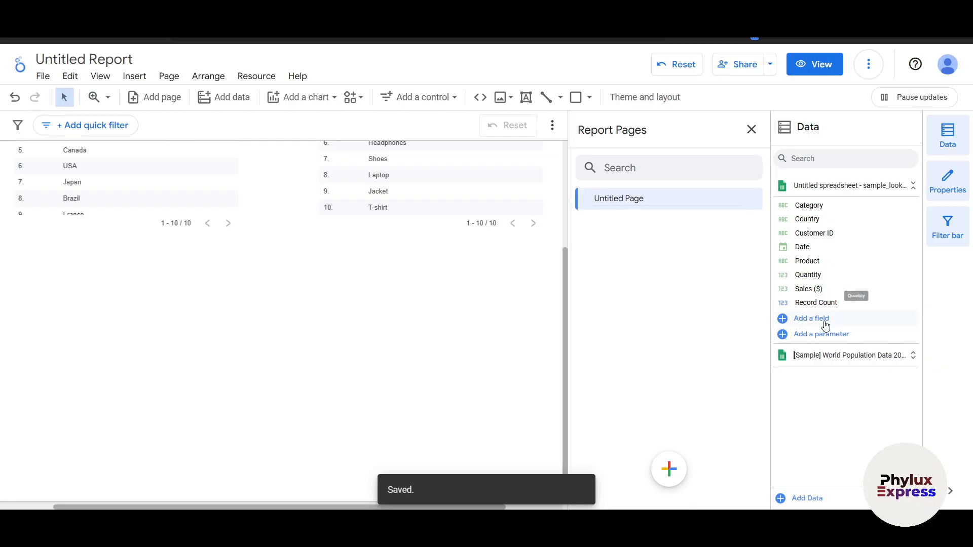
# Step: Add the Record Count field as a widened scorecard below the Country and Product tables, and place the Product field beneath it
pyautogui.moveTo(826, 303); pyautogui.dragTo(145, 304)
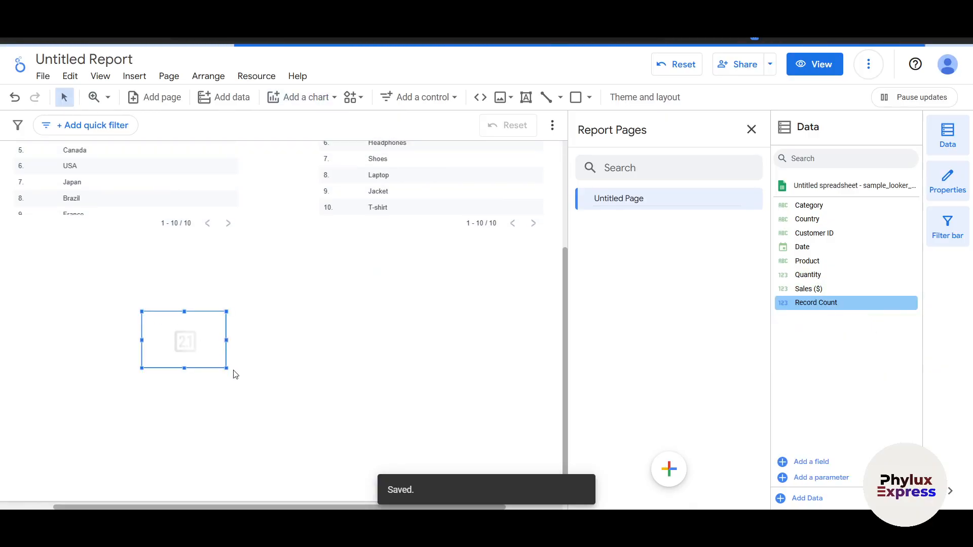
pyautogui.moveTo(227, 369); pyautogui.dragTo(435, 405)
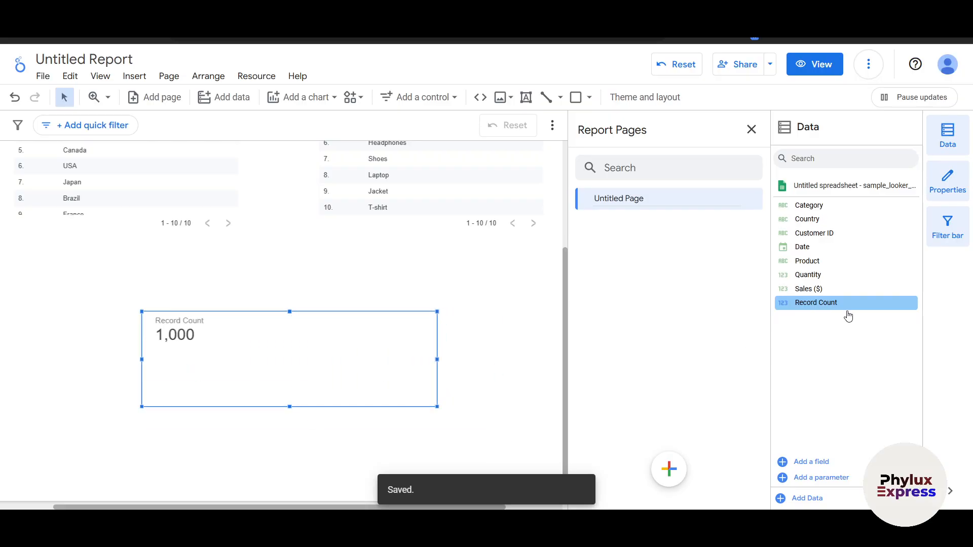
pyautogui.moveTo(828, 260); pyautogui.dragTo(182, 428)
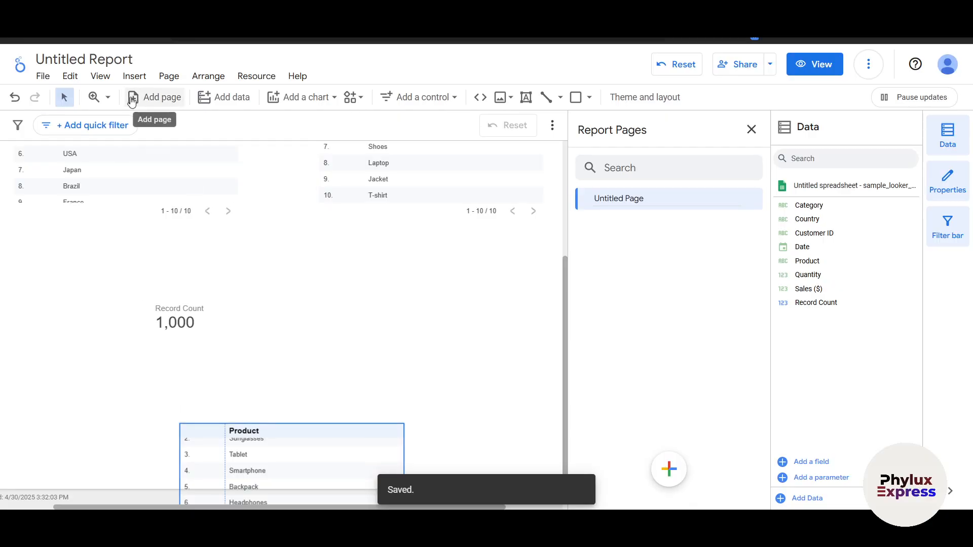
# Step: Insert a pie chart below the Product table, and place a Customer ID table beside it without overlap
pyautogui.click(134, 76)
pyautogui.click(155, 160)
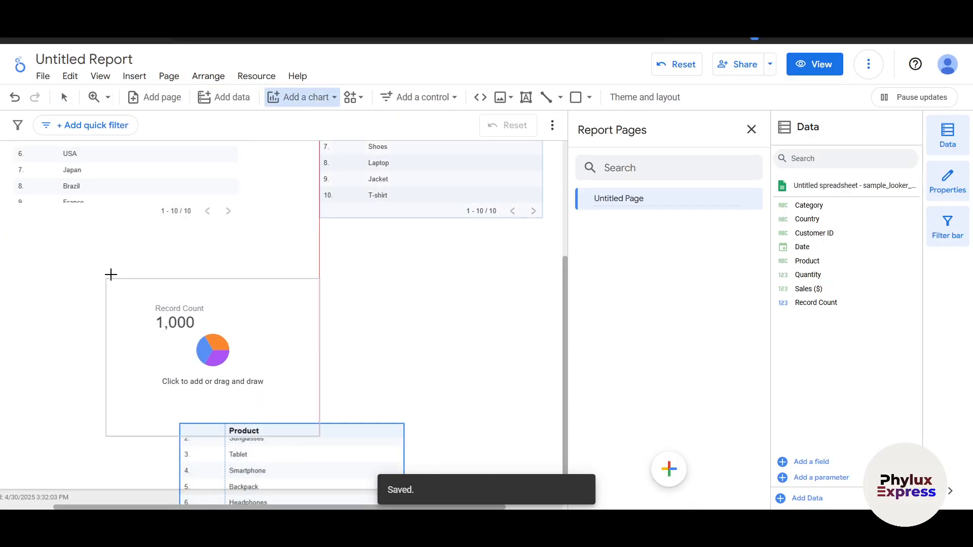
pyautogui.click(292, 246)
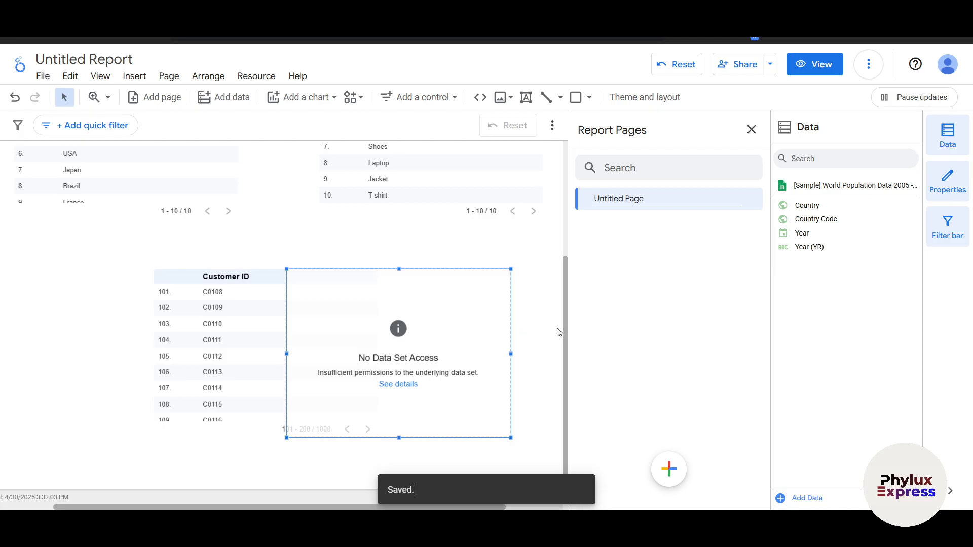
pyautogui.moveTo(216, 357); pyautogui.dragTo(102, 352)
pyautogui.click(135, 76)
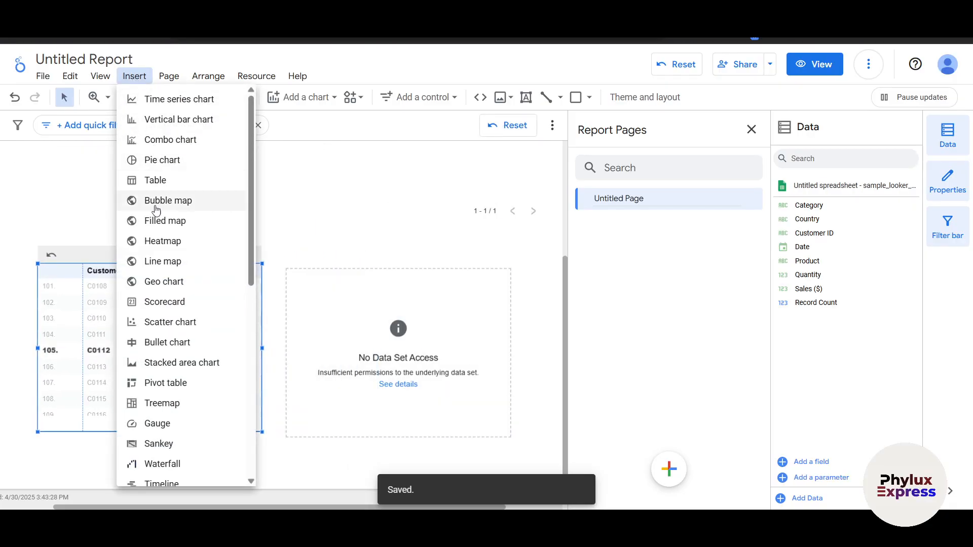
pyautogui.scroll(-5, 157, 411)
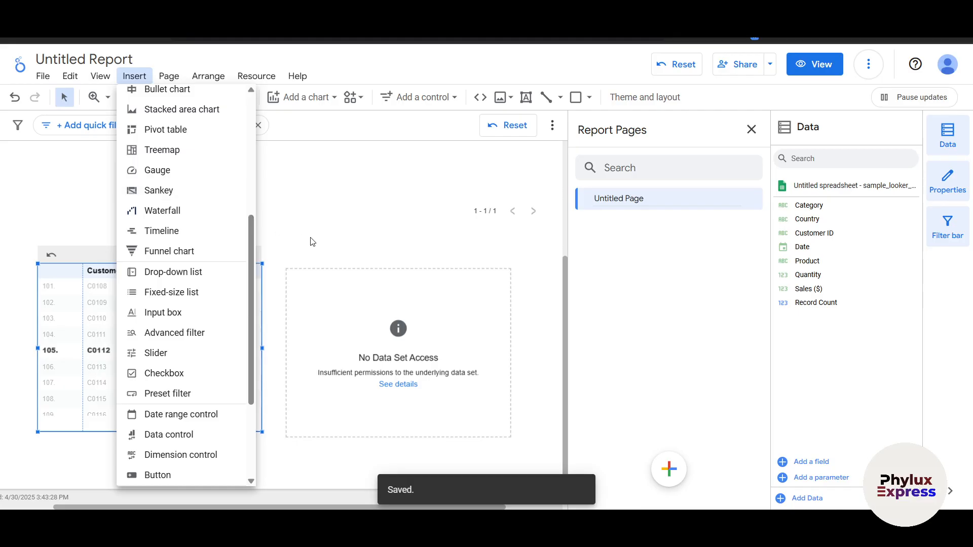
pyautogui.click(413, 244)
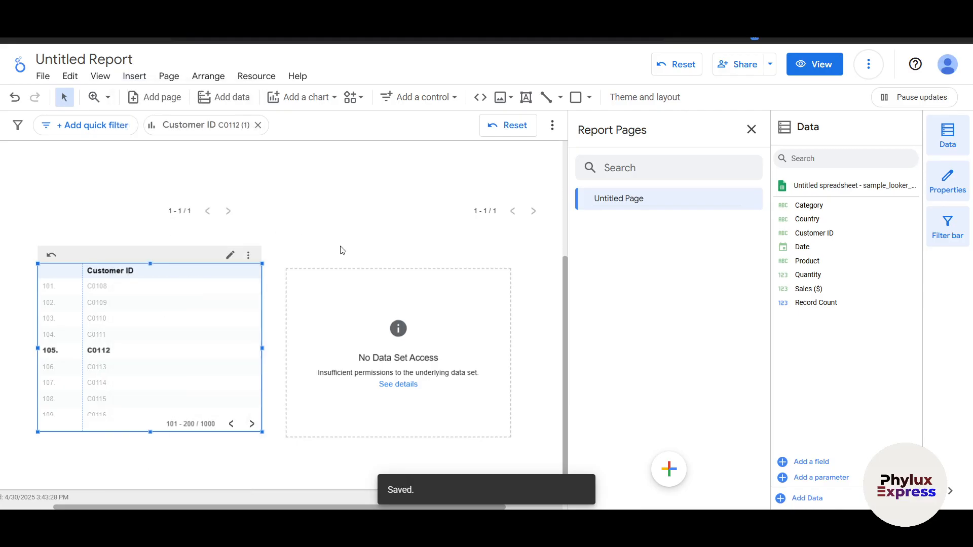
# Step: Insert a default-size table overlapping the upper part of the pie chart
pyautogui.click(134, 76)
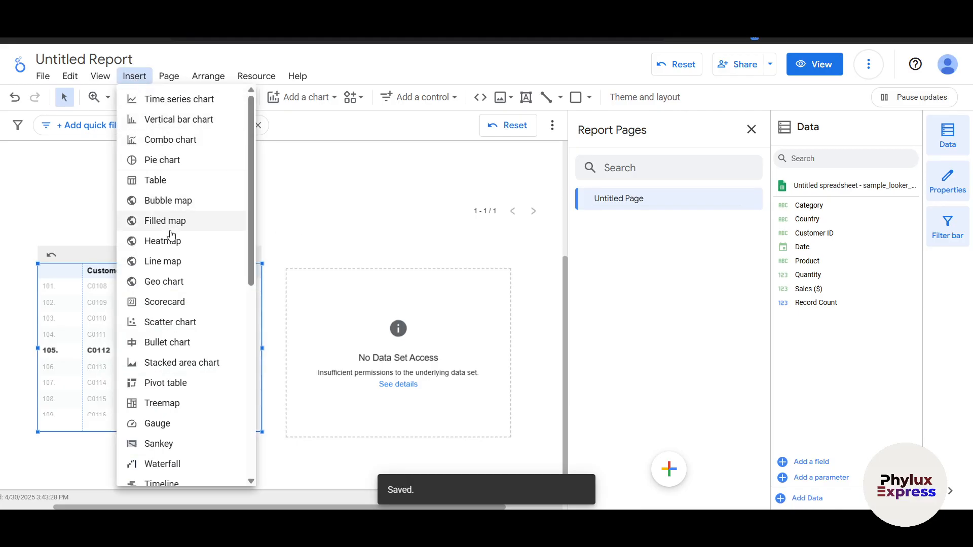
pyautogui.click(157, 180)
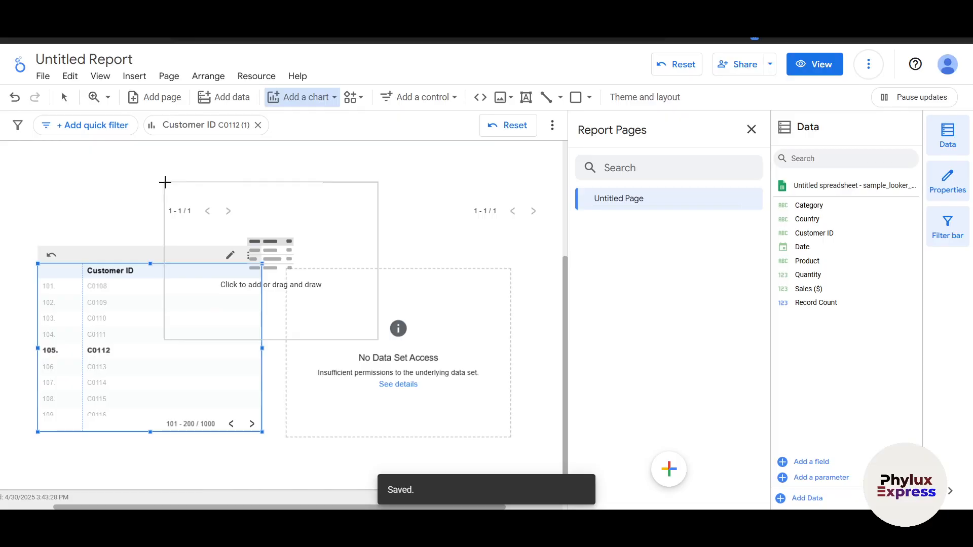
pyautogui.click(268, 162)
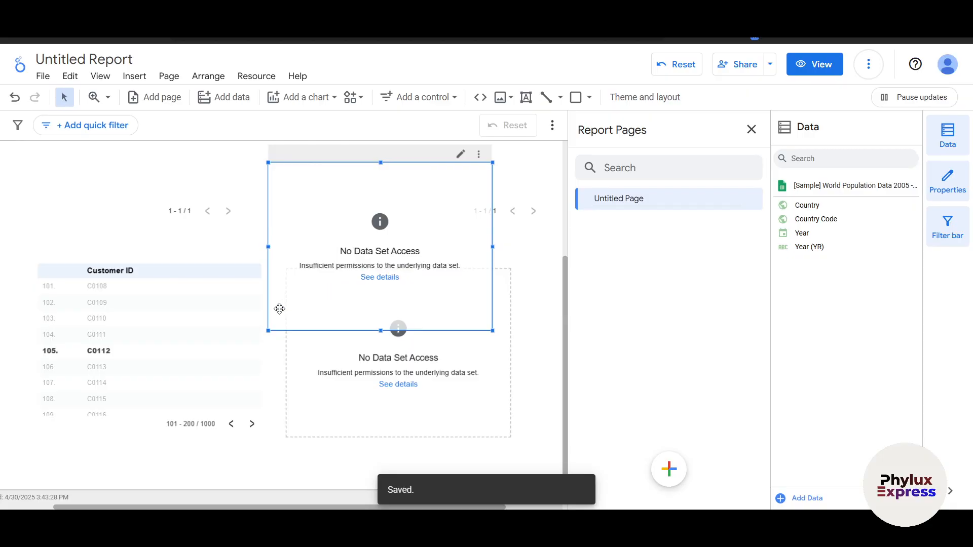
pyautogui.scroll(3, 277, 340)
pyautogui.scroll(-3, 277, 340)
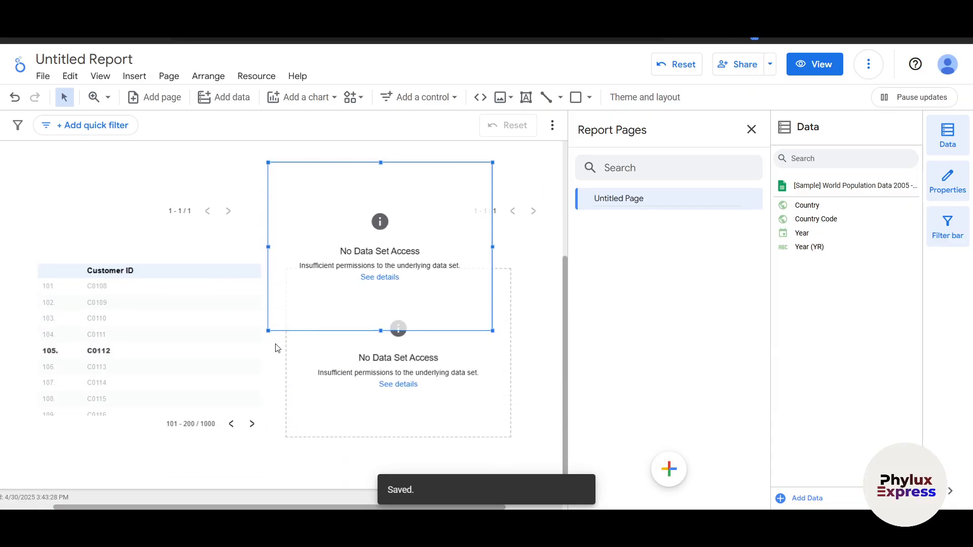
pyautogui.scroll(3, 278, 348)
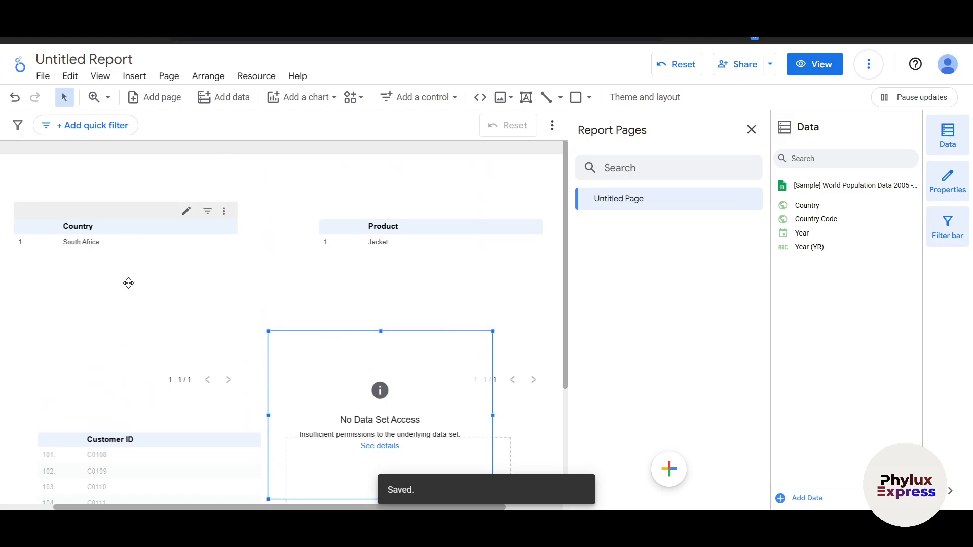
# Step: Rename the report as ddemo project
pyautogui.tripleClick(82, 59)
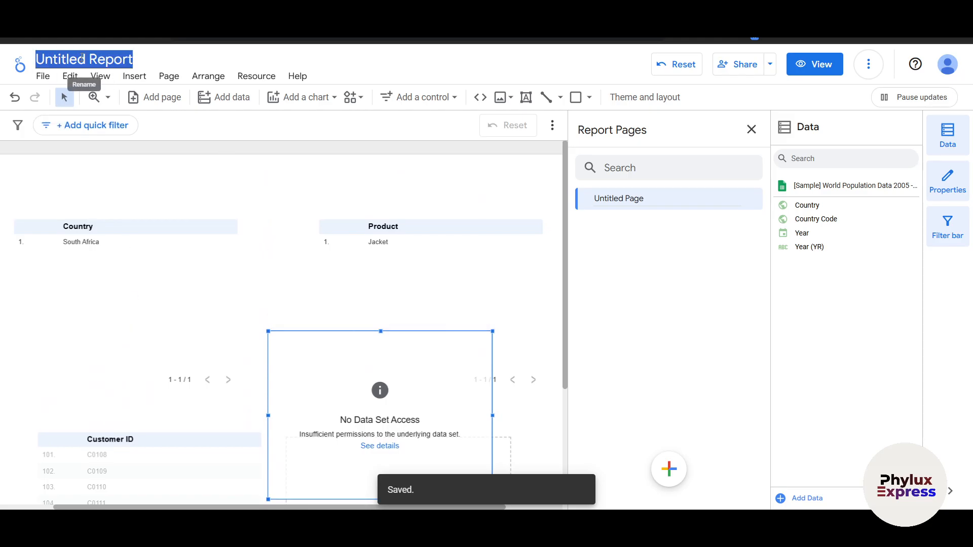
pyautogui.press('BackSpace')
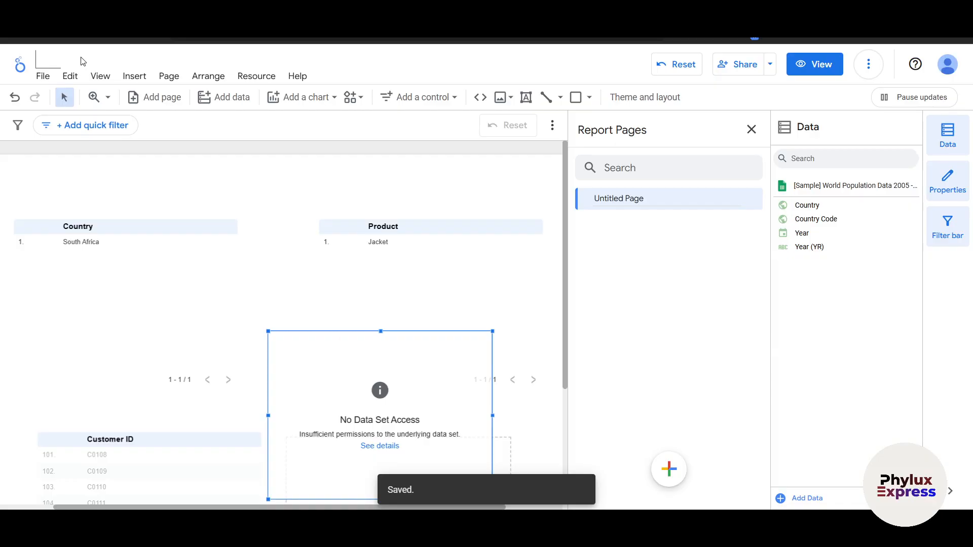
pyautogui.write('ddemo project')
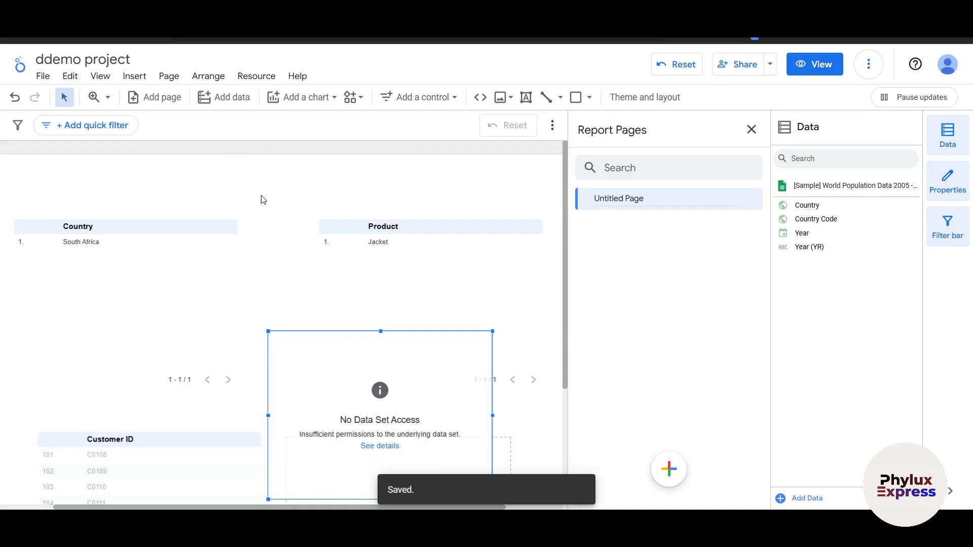
# Step: Insert a large dimension control over the page, overlapping the Country and Product tables and reaching down to the Customer ID table
pyautogui.scroll(-3, 272, 246)
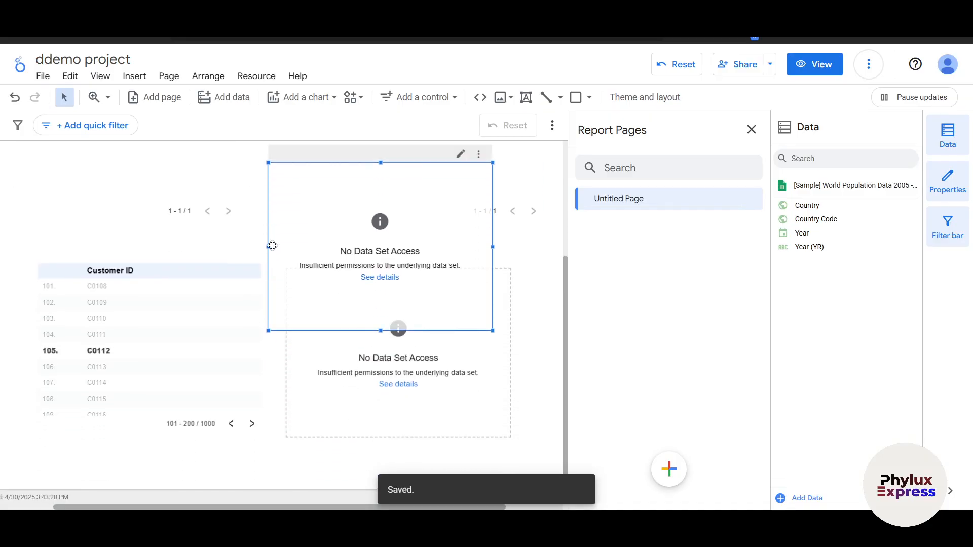
pyautogui.scroll(3, 276, 296)
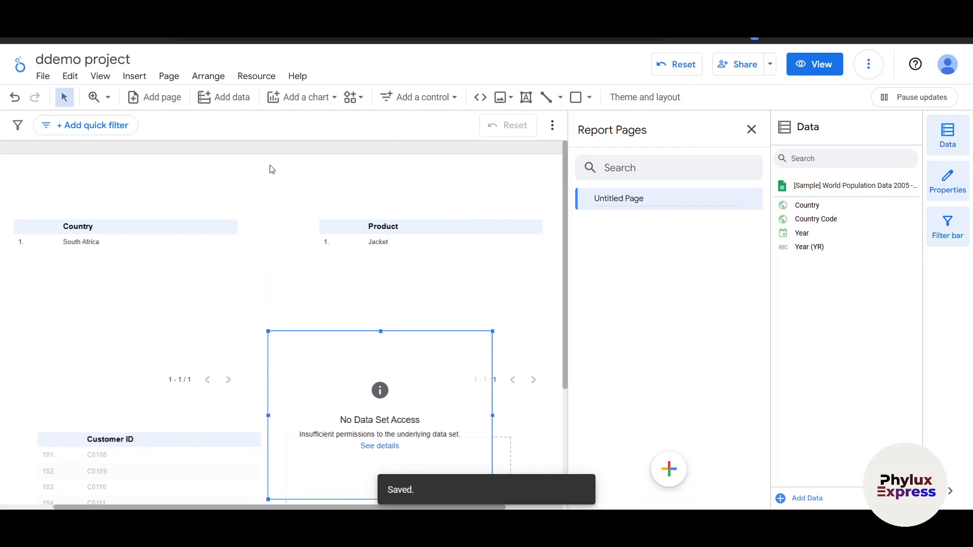
pyautogui.click(135, 76)
pyautogui.scroll(-6, 140, 372)
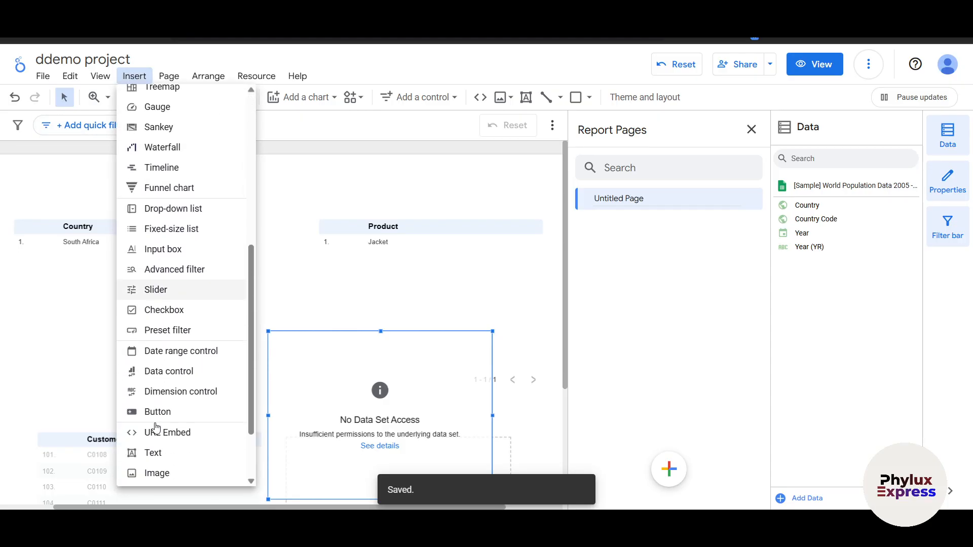
pyautogui.scroll(2, 173, 274)
pyautogui.scroll(-3, 167, 409)
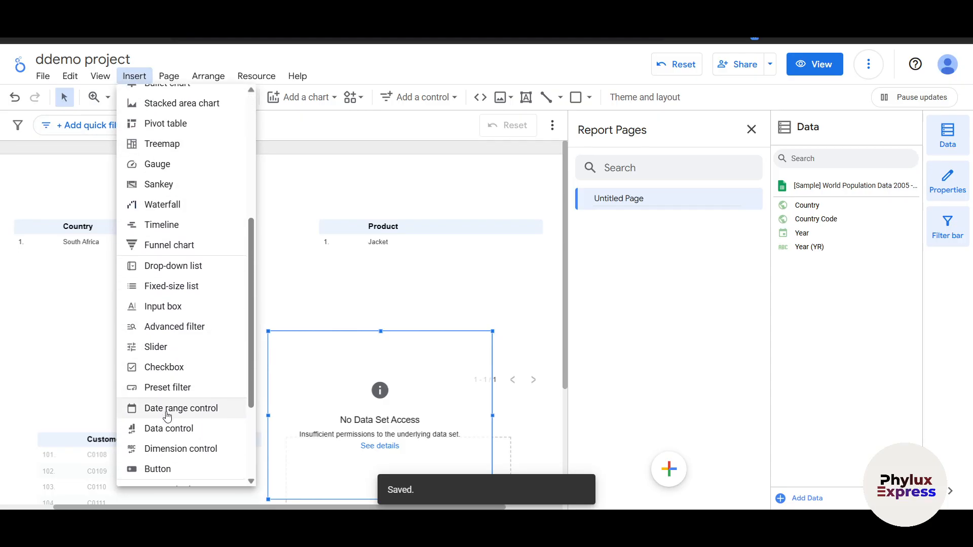
pyautogui.click(178, 335)
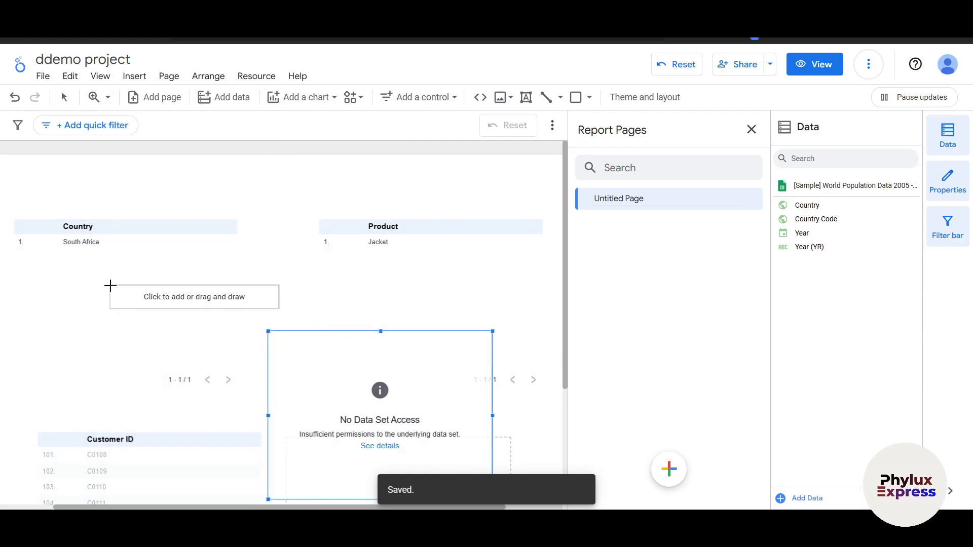
pyautogui.moveTo(61, 242); pyautogui.dragTo(396, 436)
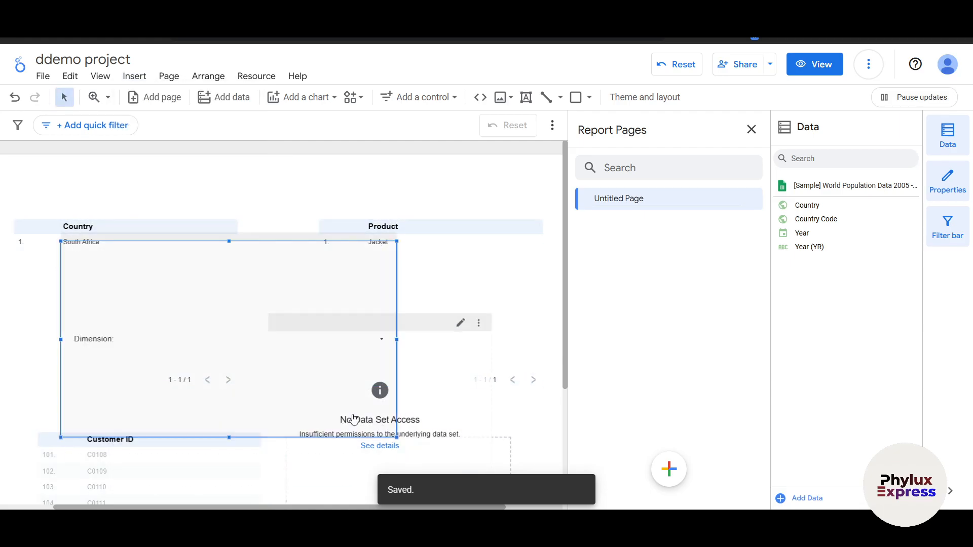
# Step: Shift the dimension control slightly up and to the right, and choose Country in its dimension list
pyautogui.moveTo(213, 350); pyautogui.dragTo(263, 336)
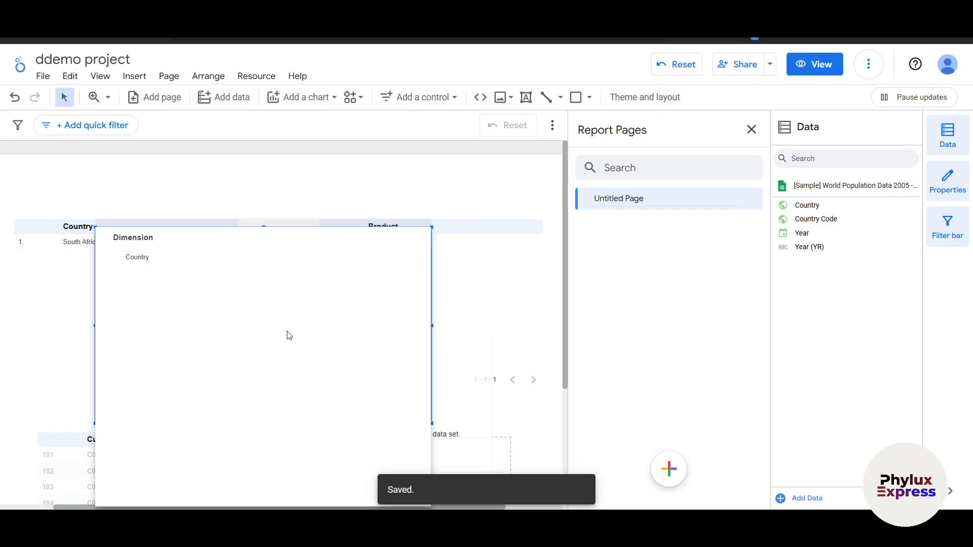
pyautogui.click(137, 261)
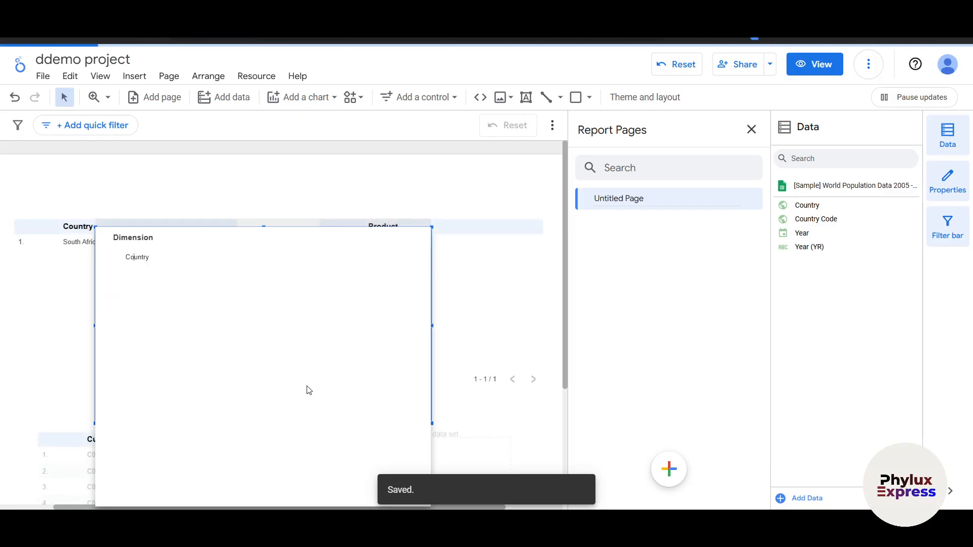
pyautogui.click(500, 306)
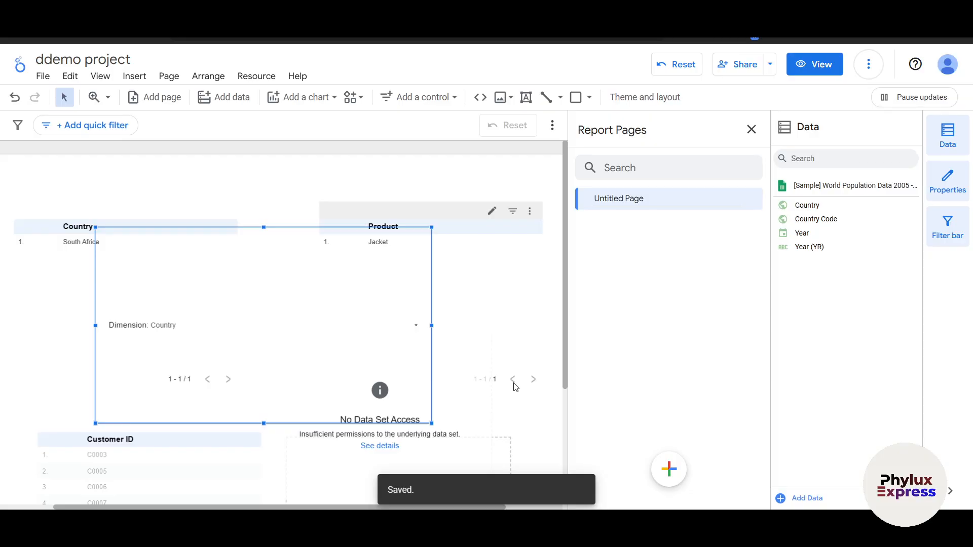
# Step: Open the report's sharing settings and copy its link
pyautogui.scroll(-3, 515, 387)
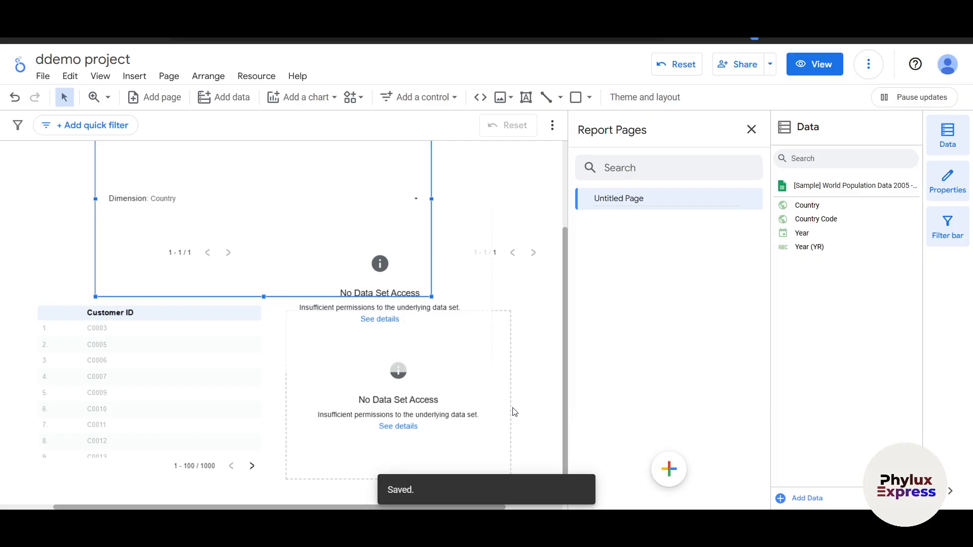
pyautogui.scroll(-1, 516, 412)
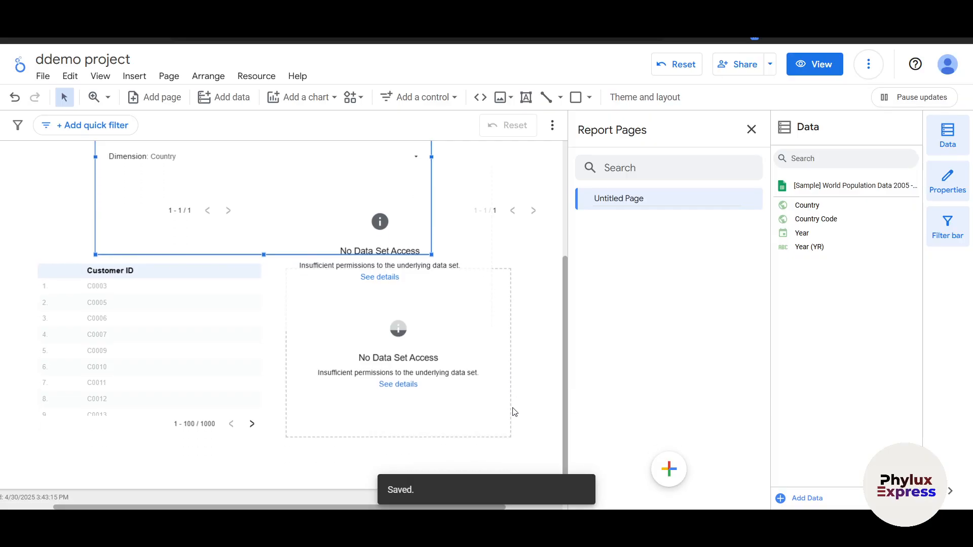
pyautogui.scroll(4, 413, 401)
pyautogui.scroll(-4, 406, 398)
pyautogui.click(730, 66)
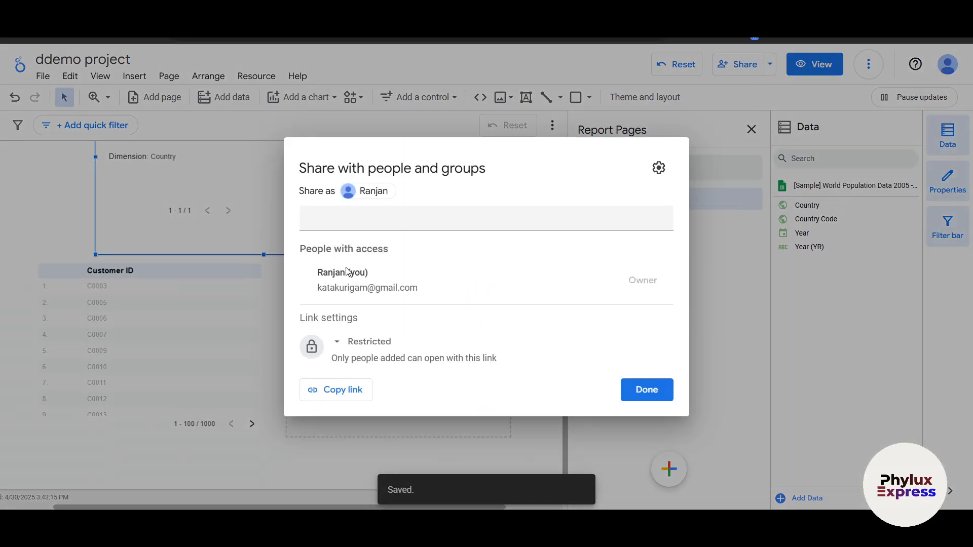
pyautogui.click(344, 392)
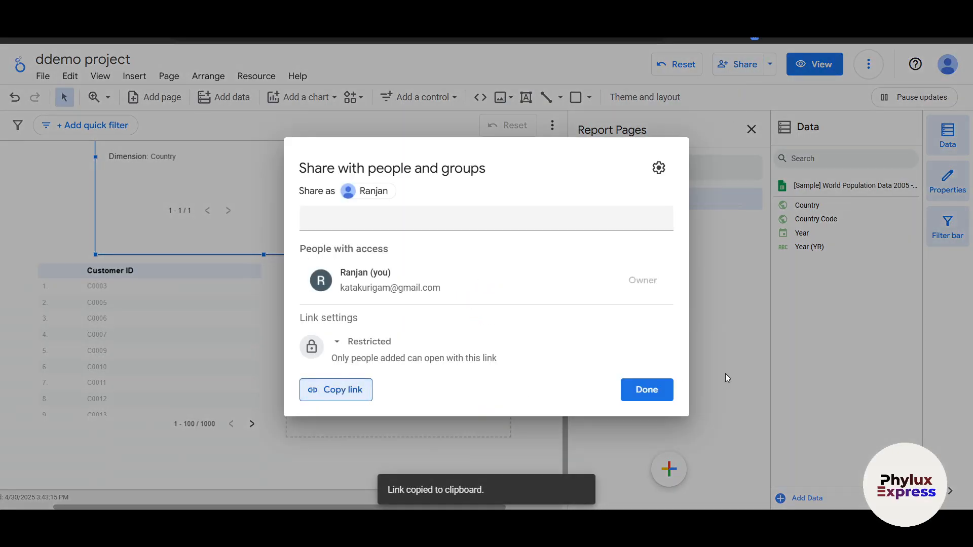
# Step: Try Public link access for the report, and set it back to Restricted
pyautogui.click(366, 343)
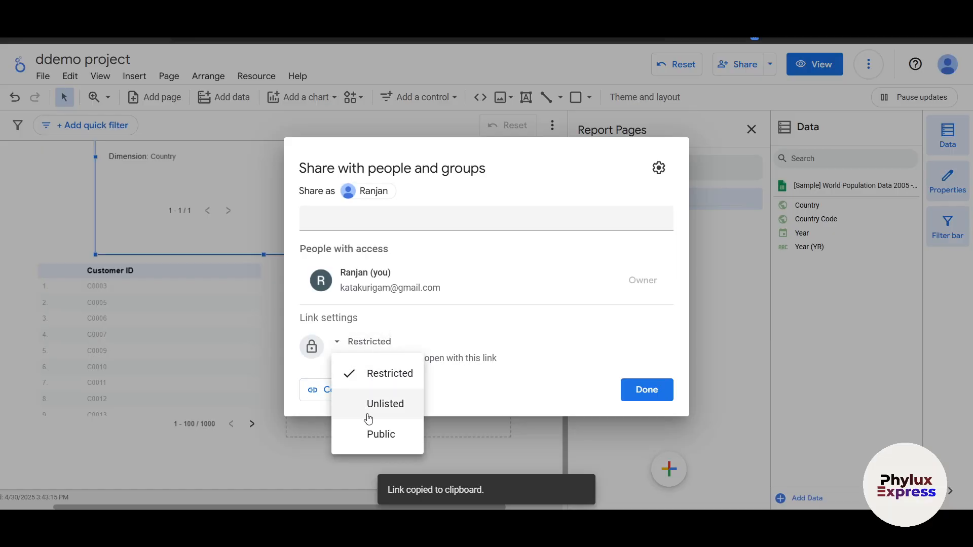
pyautogui.click(379, 435)
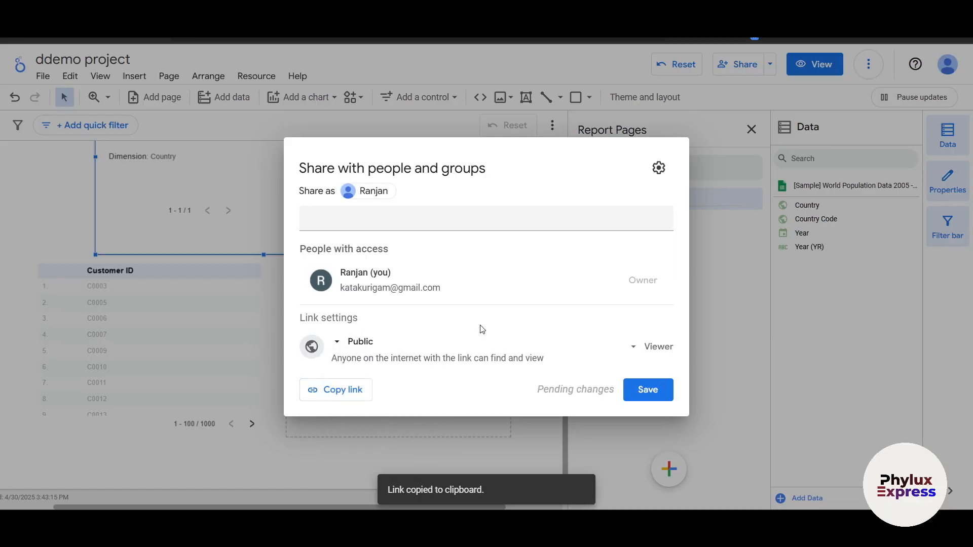
pyautogui.click(370, 342)
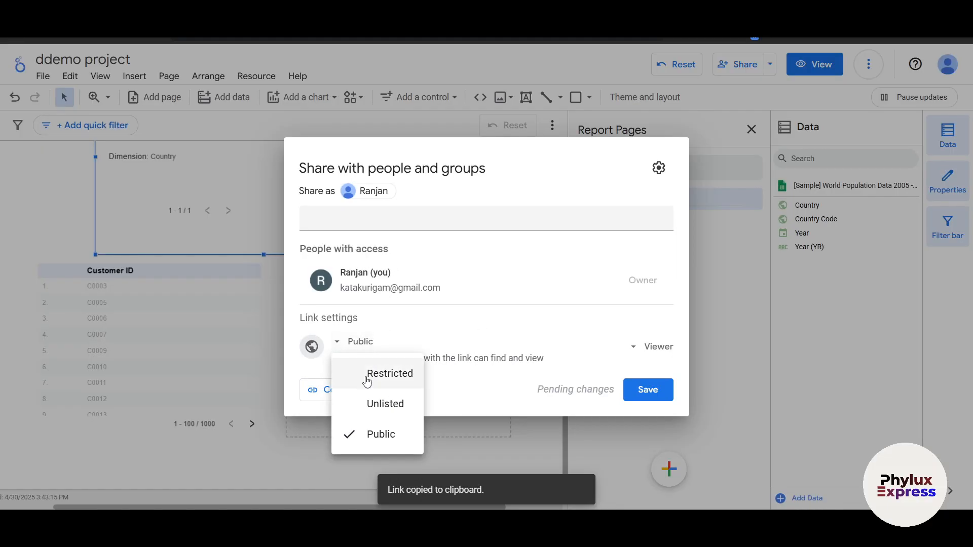
pyautogui.click(386, 388)
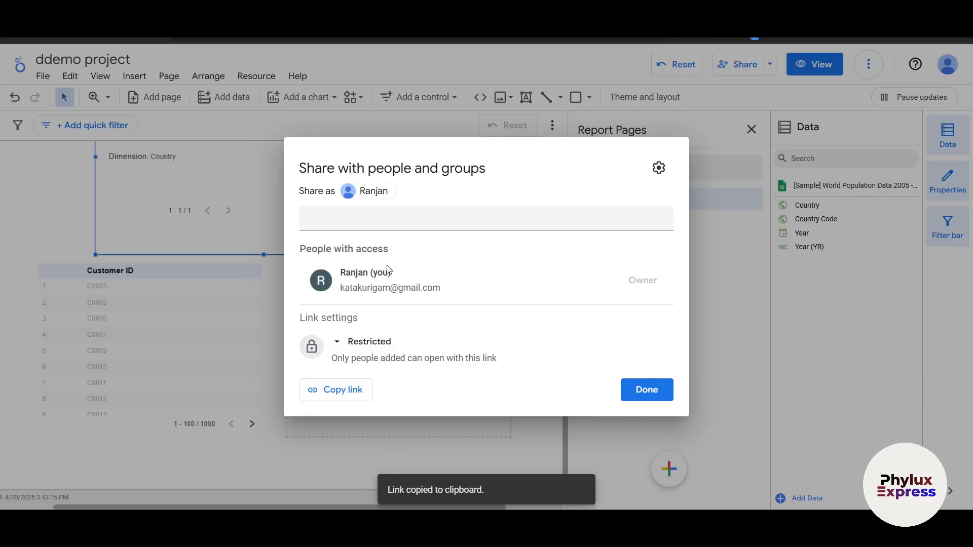
# Step: View the form for sharing with people and groups, and close sharing without adding anyone
pyautogui.click(420, 218)
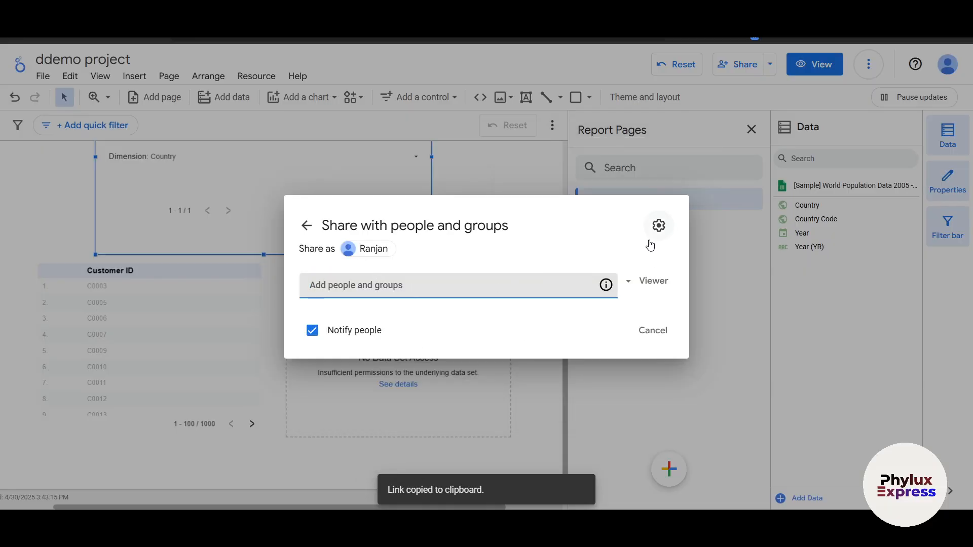
pyautogui.click(716, 294)
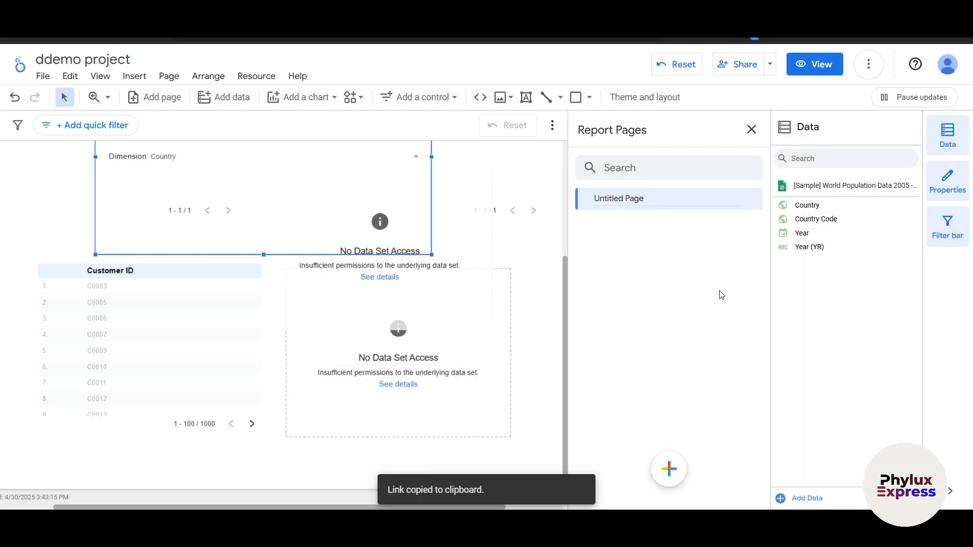